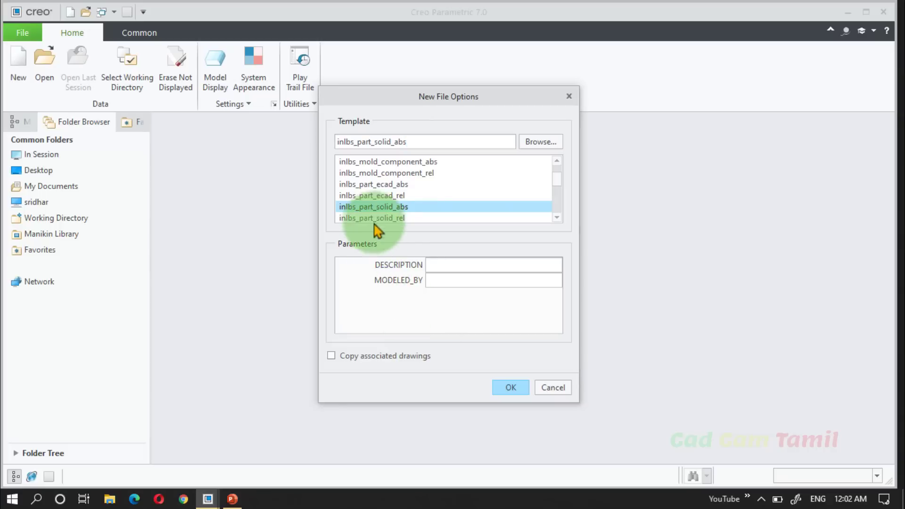
Create the new part from the mmns_part_solid_abs template
scroll(380, 212, down, 1)
click(376, 196)
click(377, 207)
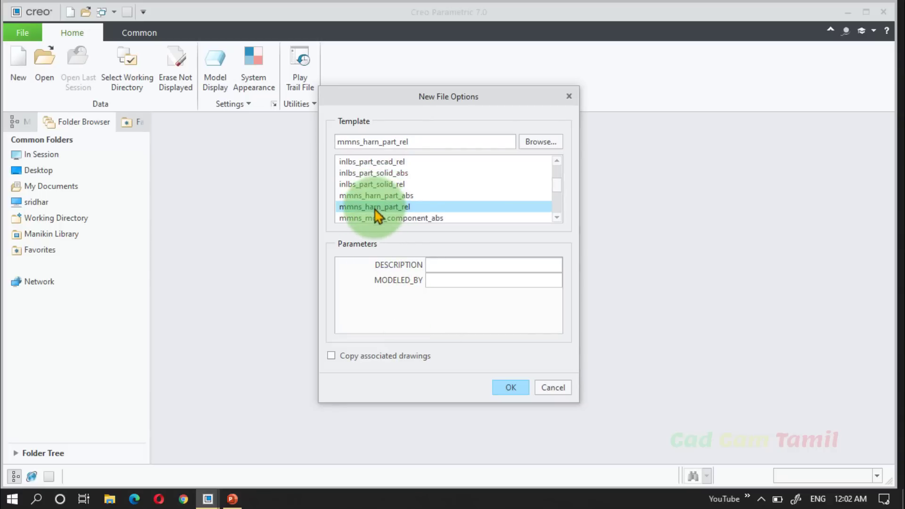
scroll(384, 210, down, 1)
scroll(390, 213, up, 2)
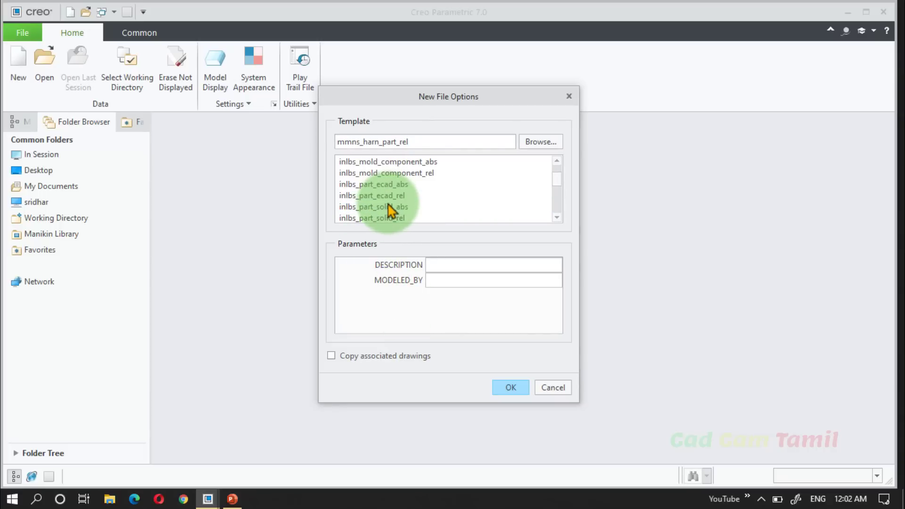
scroll(389, 209, down, 1)
click(394, 183)
click(394, 173)
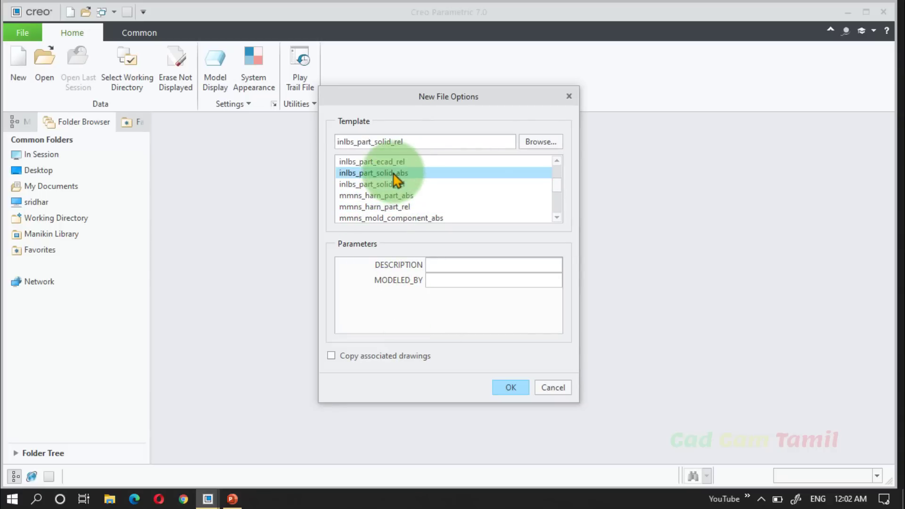
scroll(405, 216, down, 1)
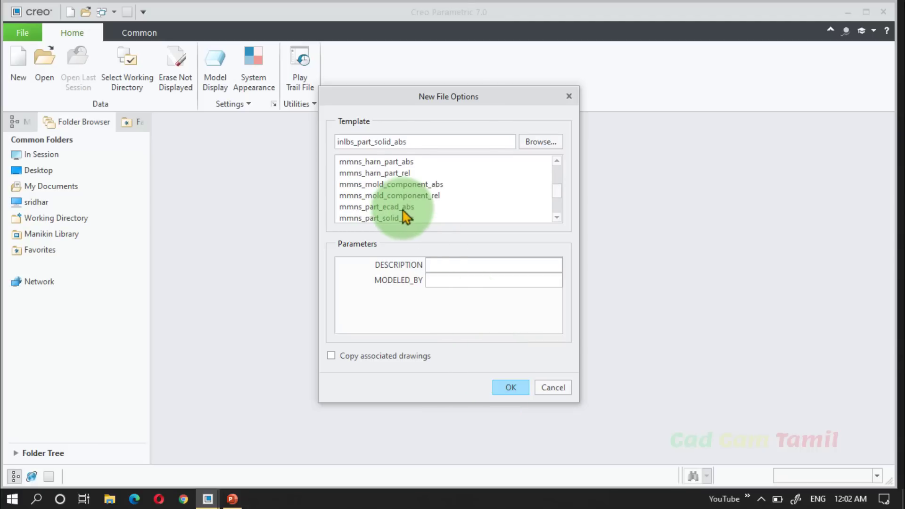
scroll(401, 215, down, 1)
double_click(400, 215)
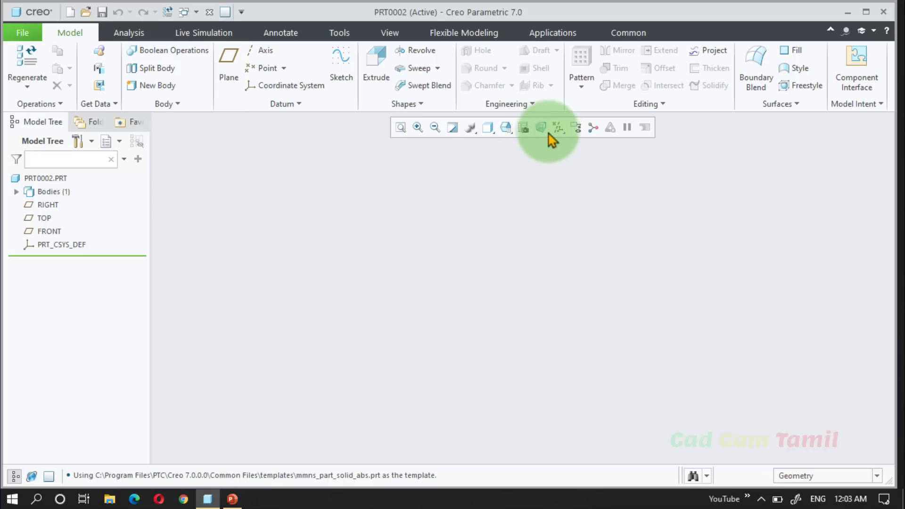
Turn on the display of all datum features, including planes and the coordinate system
click(554, 132)
click(557, 143)
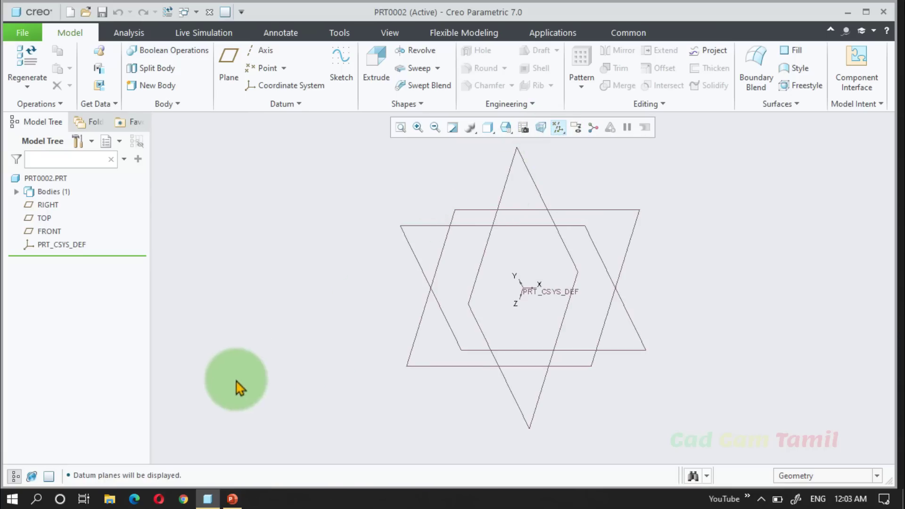
scroll(233, 380, up, 1)
scroll(532, 239, down, 1)
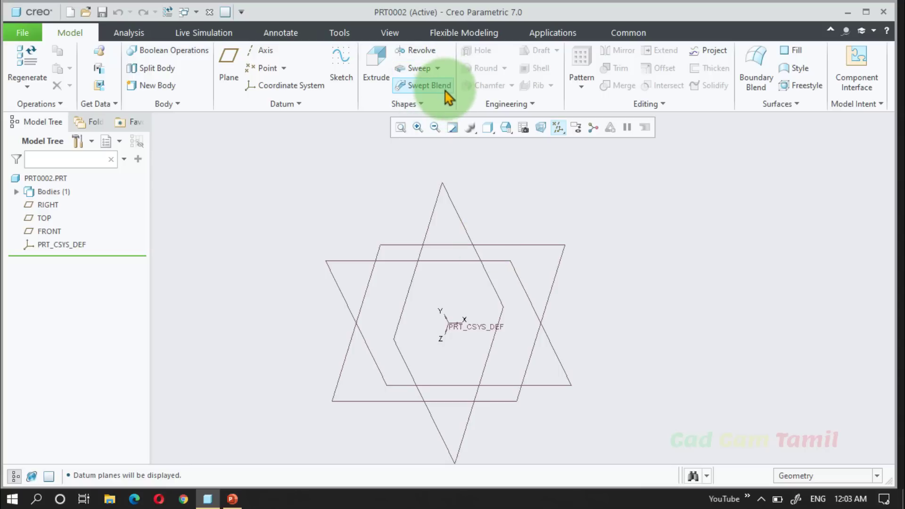
click(422, 105)
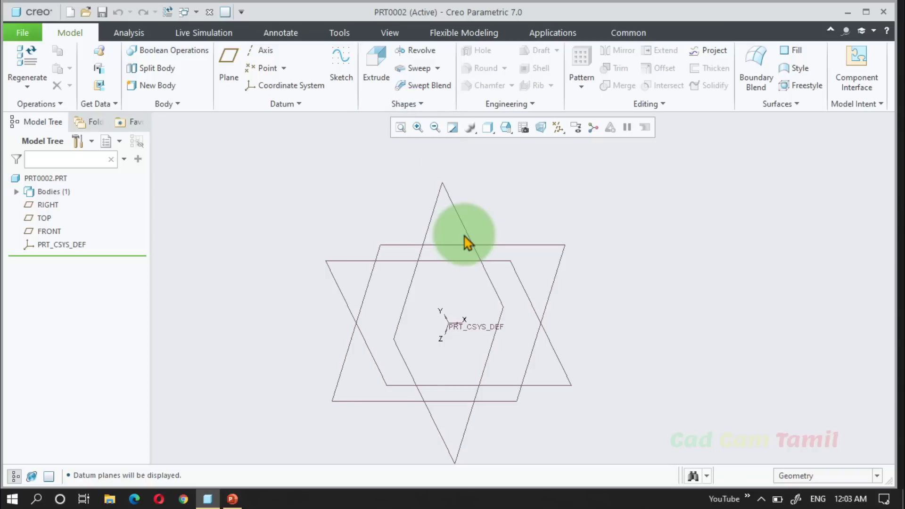
On the FRONT plane, sketch a rectangle about 278 by 245 mm with its lower-left corner at the origin
click(501, 260)
click(509, 196)
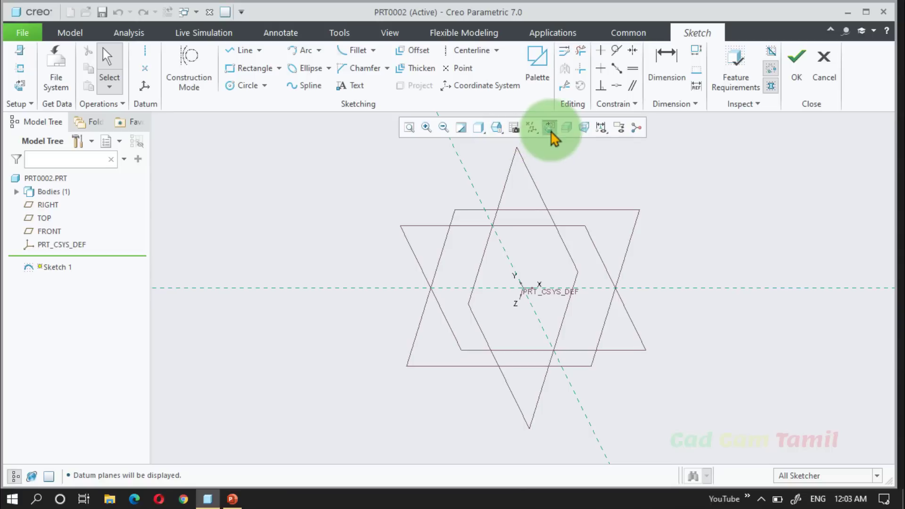
click(550, 130)
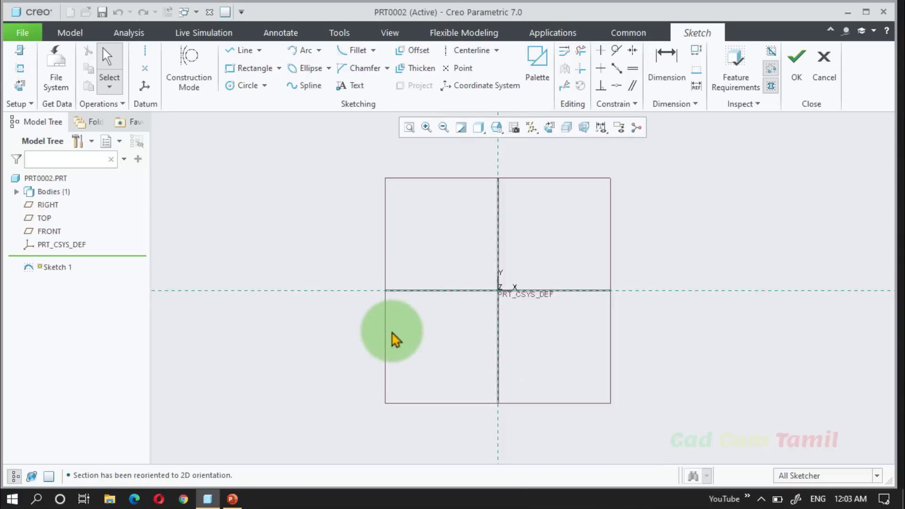
click(256, 70)
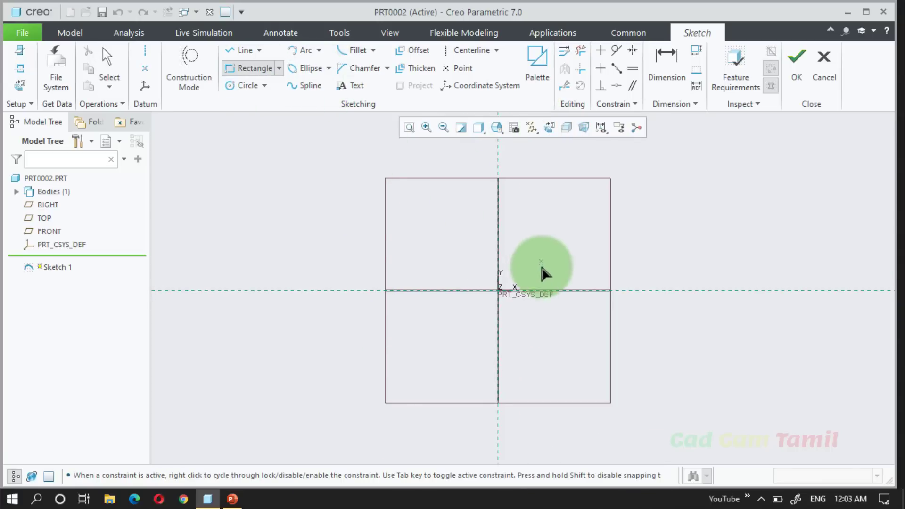
click(494, 292)
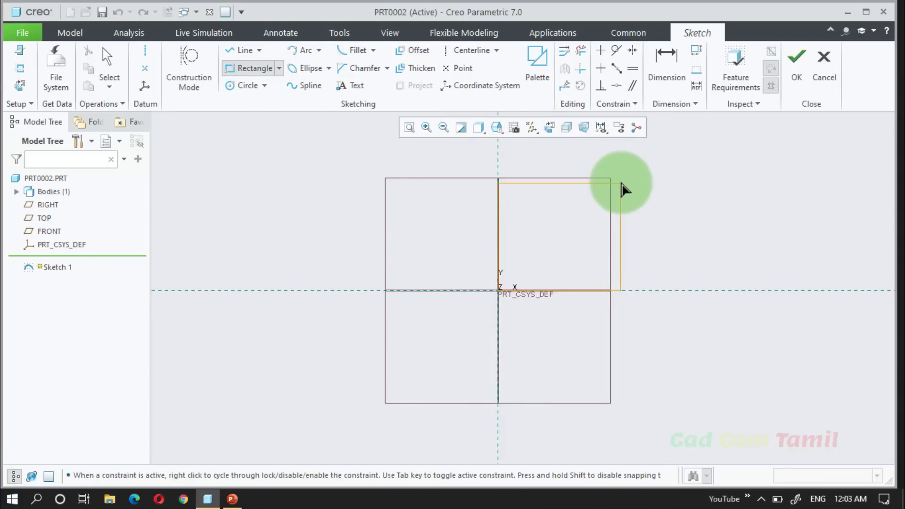
click(704, 208)
middle_click(704, 207)
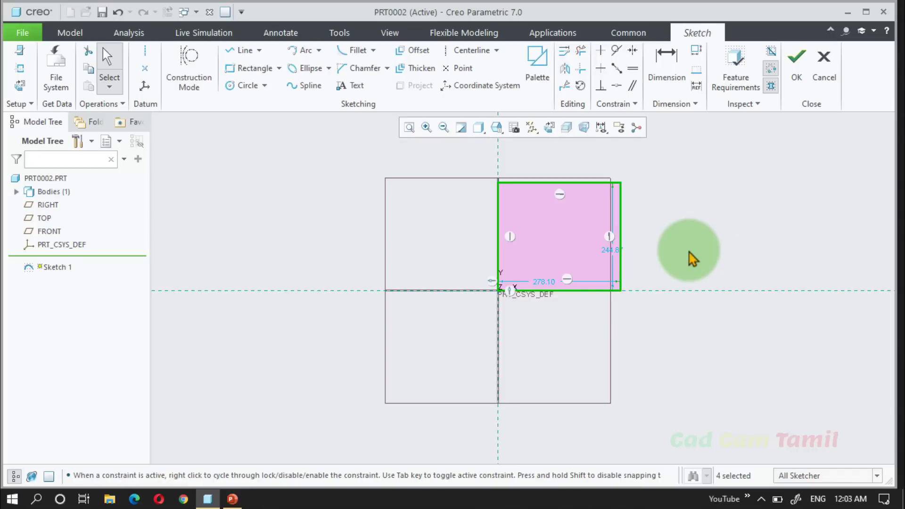
Set the rectangle's width and height to 200 mm each and finish the sketch
double_click(548, 288)
key(Return)
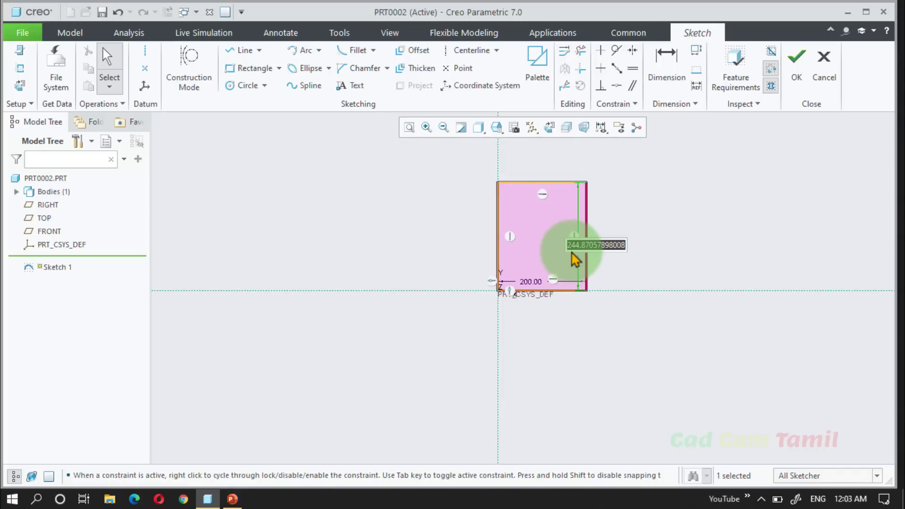
text(200)
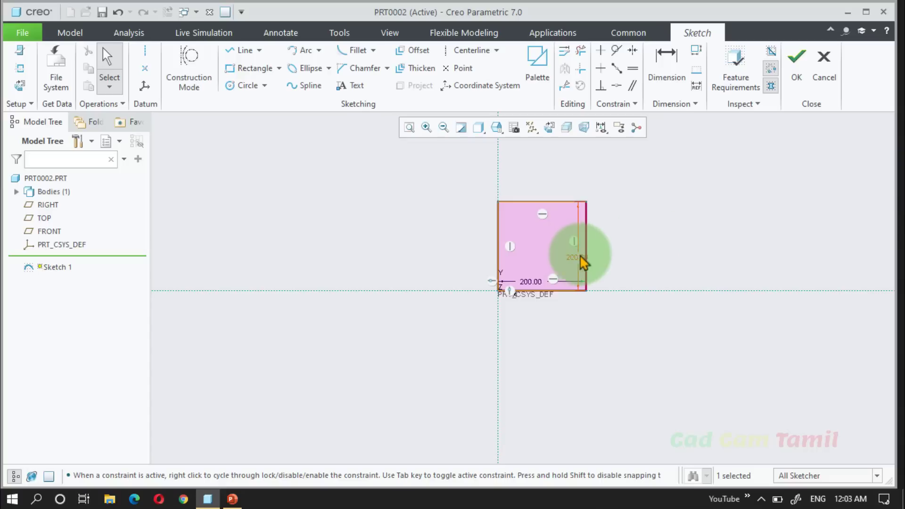
key(Return)
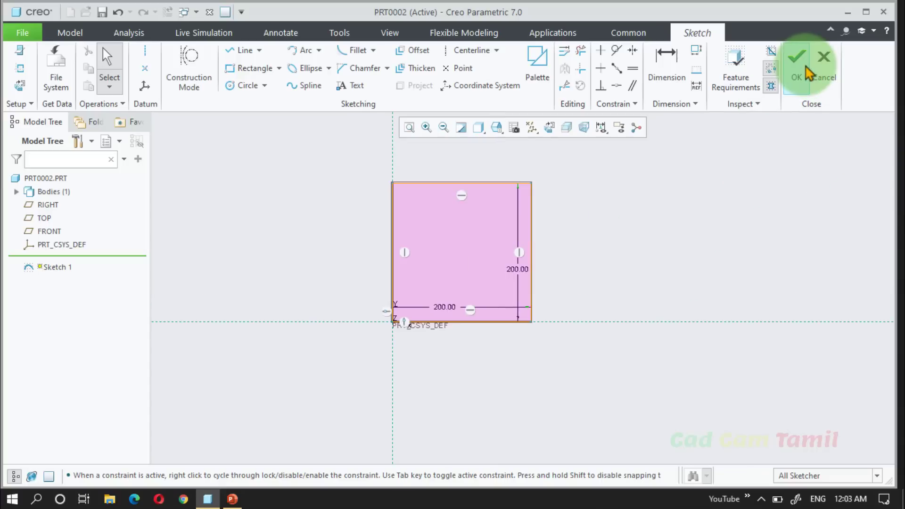
click(805, 73)
click(606, 329)
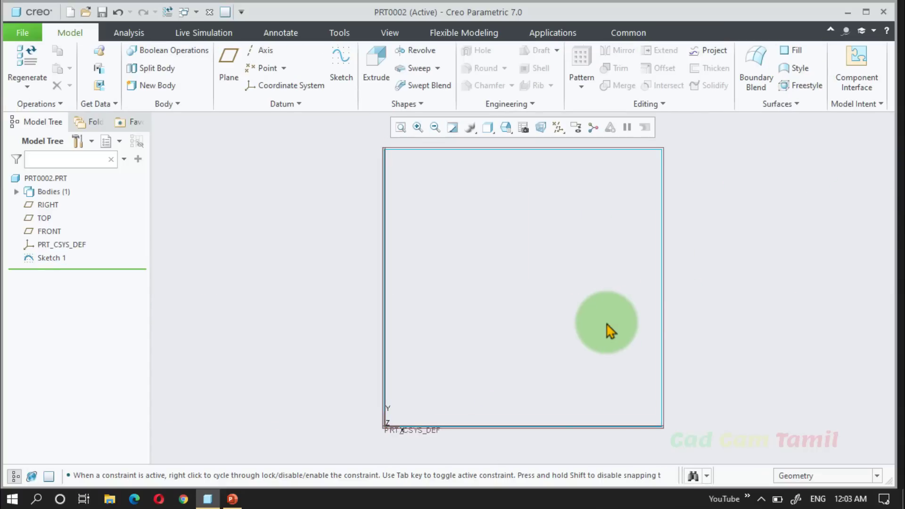
Create a datum plane offset 500 mm from the FRONT plane
scroll(607, 330, up, 3)
mouse_move(608, 330)
middle_down()
mouse_move(667, 303)
mouse_move(658, 329)
middle_up()
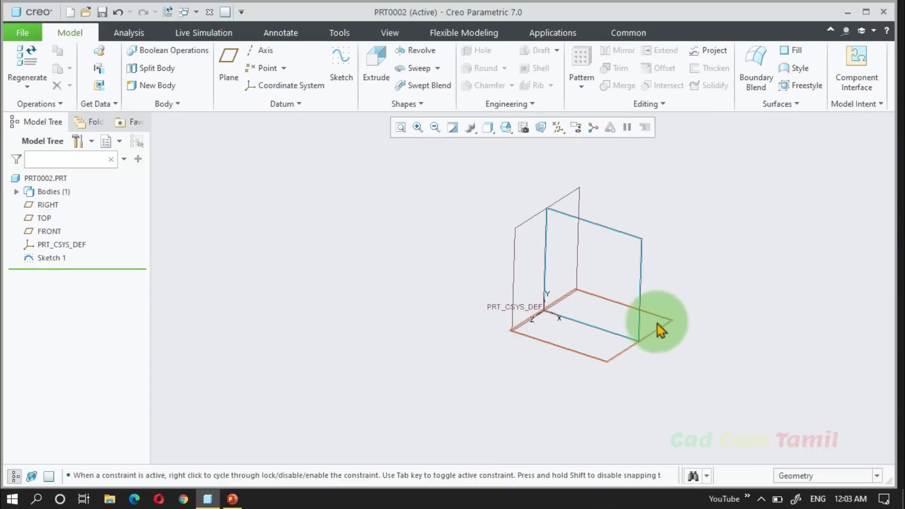
click(642, 293)
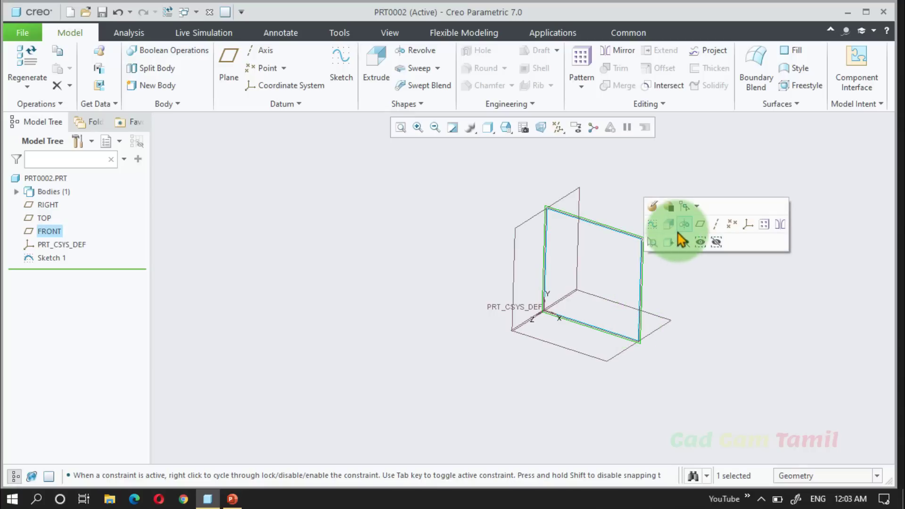
click(702, 227)
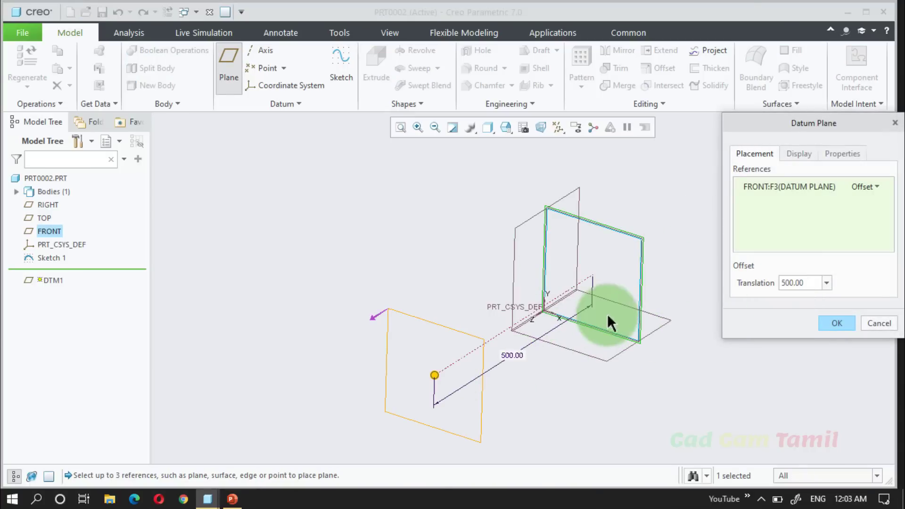
click(834, 326)
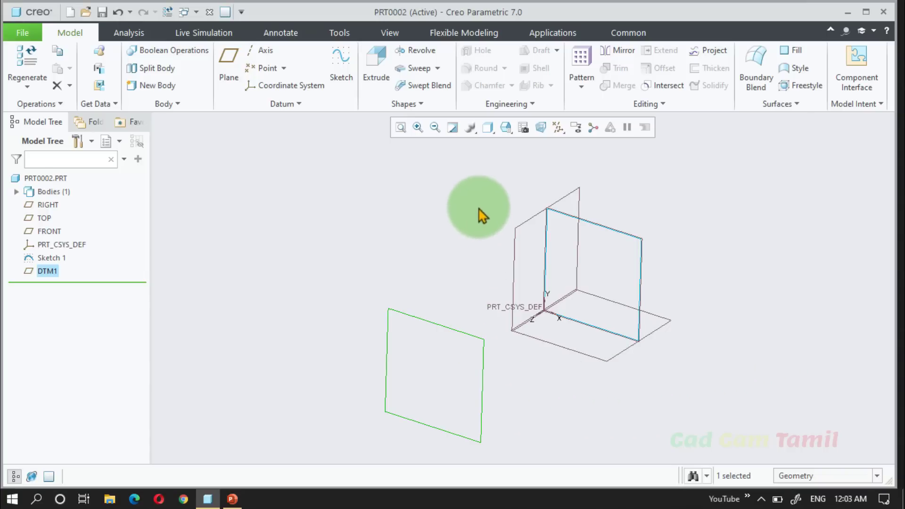
On the offset plane, sketch a closed triangle from the square's two lower corners to its top edge's midpoint, and finish the sketch
click(341, 66)
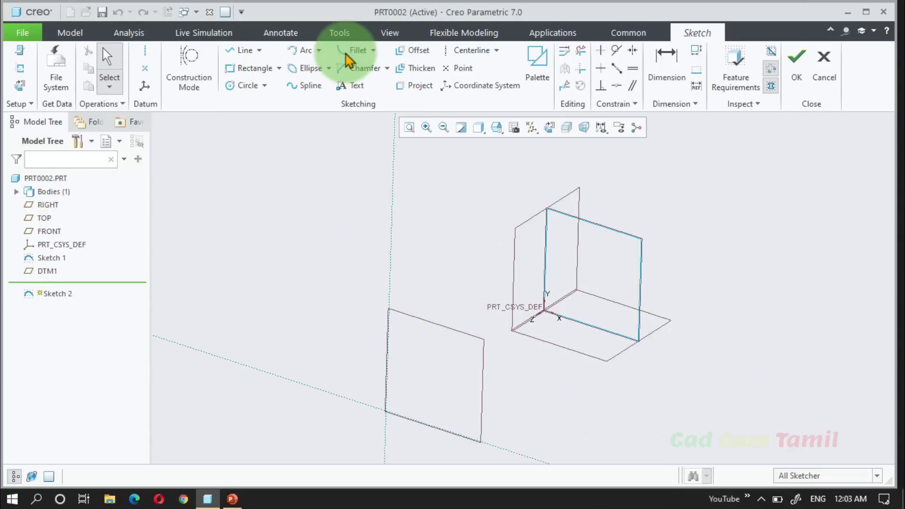
click(546, 130)
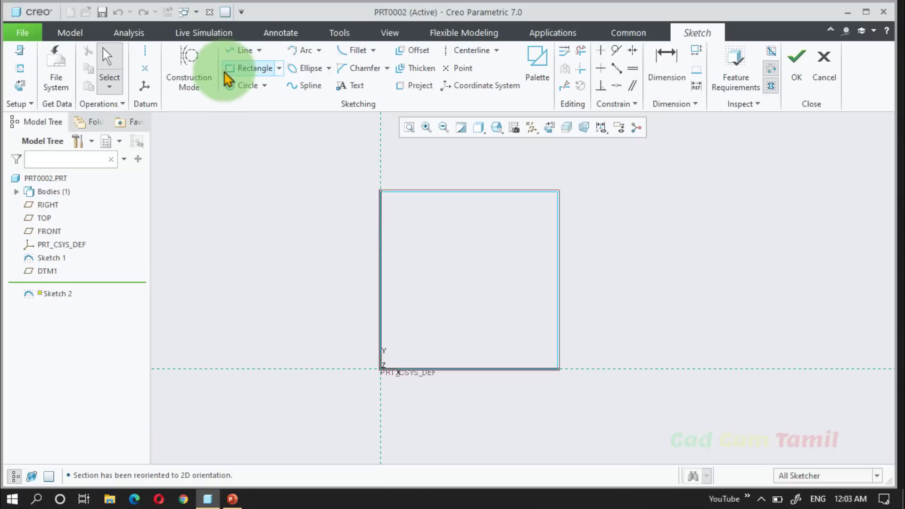
click(182, 69)
click(244, 50)
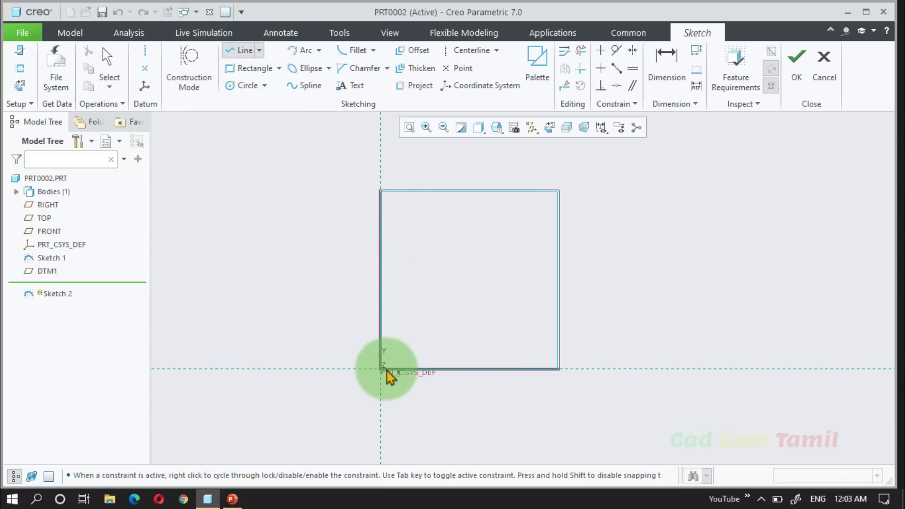
drag(387, 370, 552, 371)
click(556, 371)
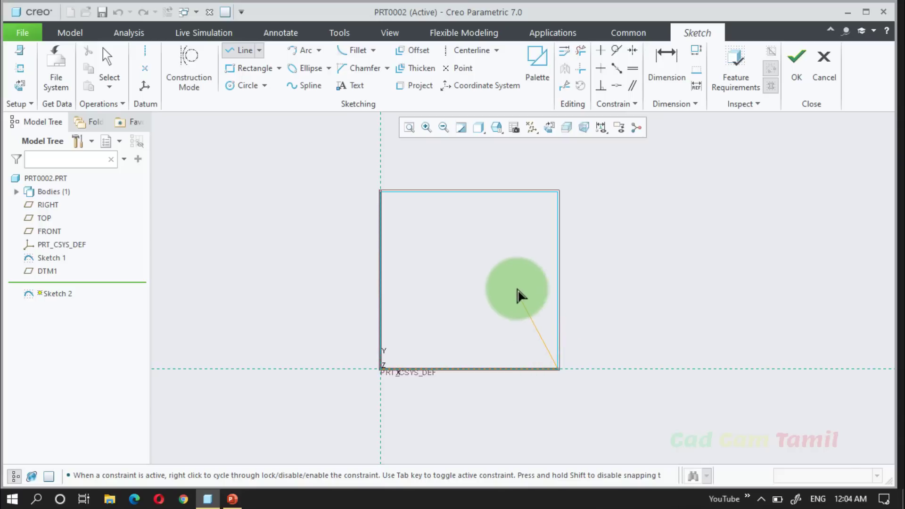
click(469, 193)
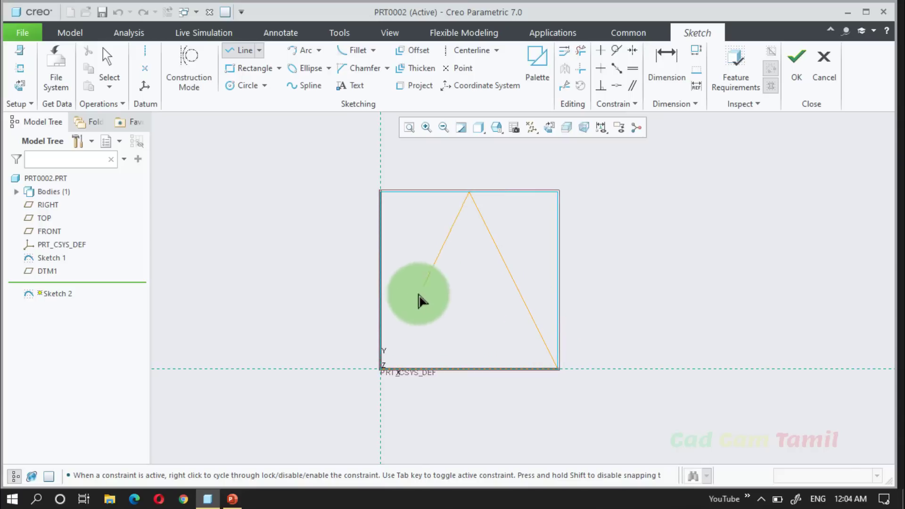
click(382, 368)
middle_click(729, 352)
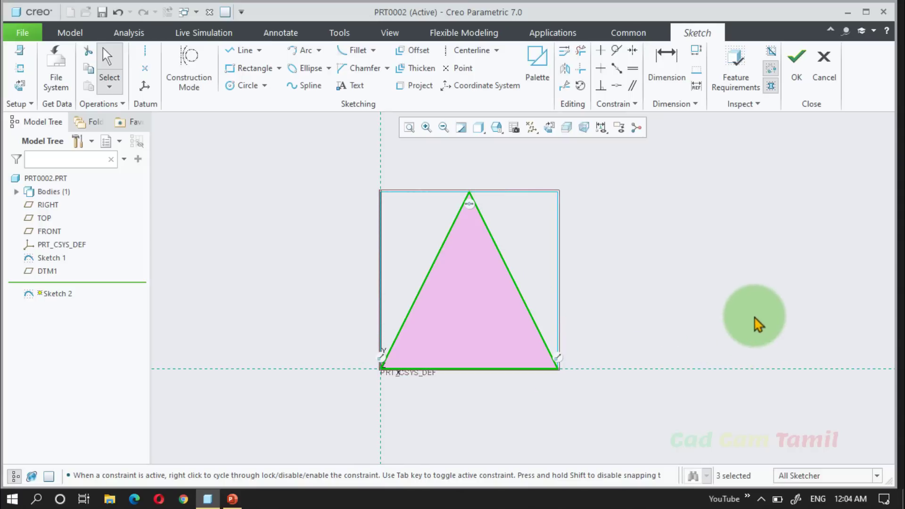
click(797, 64)
Turn off the display of all datum features and deselect the triangle sketch
mouse_move(607, 399)
middle_down()
mouse_move(567, 398)
mouse_move(659, 347)
mouse_move(581, 418)
middle_up()
click(558, 127)
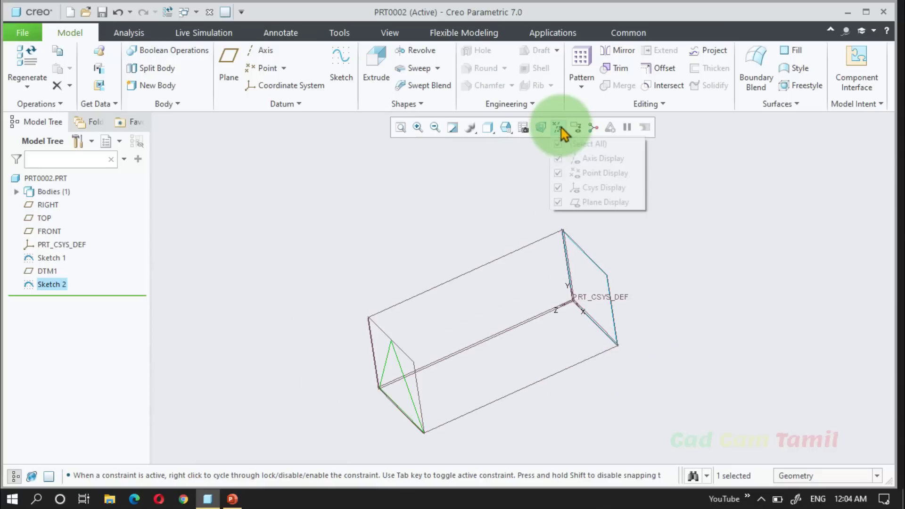
click(560, 143)
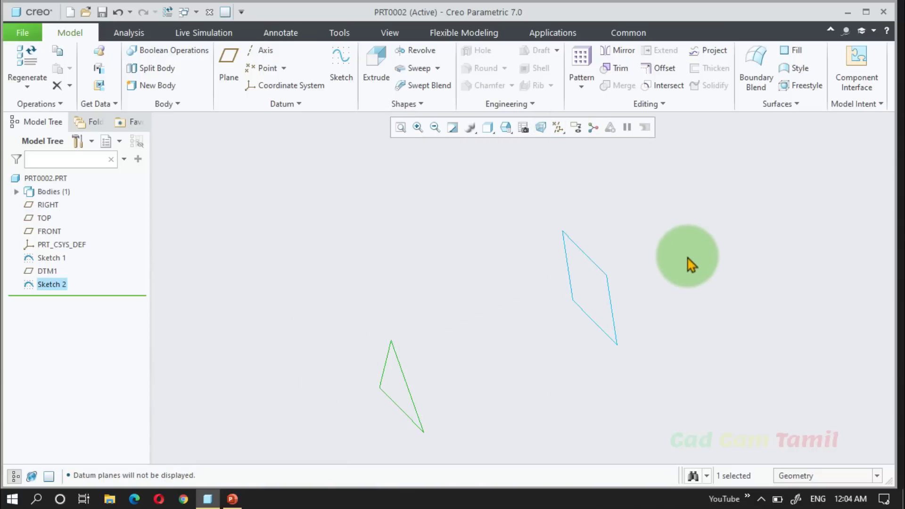
middle_drag(687, 262, 693, 244)
click(602, 298)
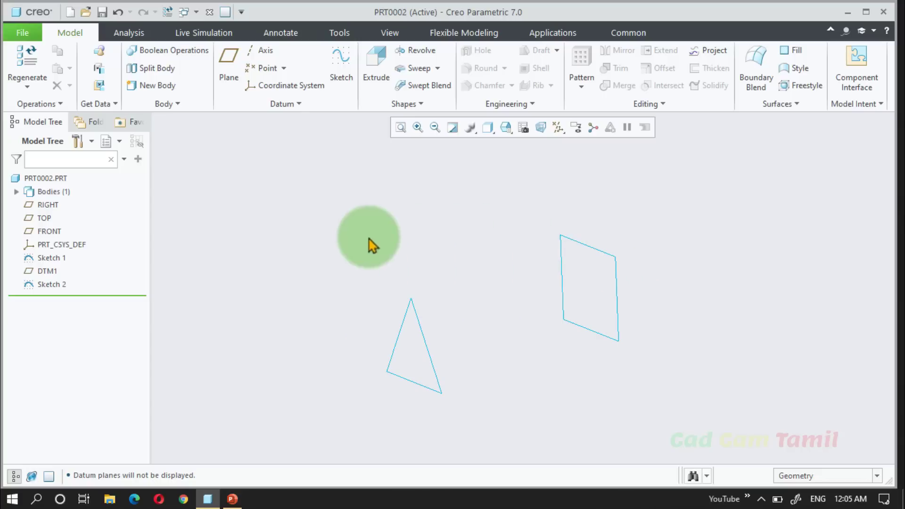
Start a solid blend with the square sketch as its first sketched section, and remove the undefined Section 2
click(404, 105)
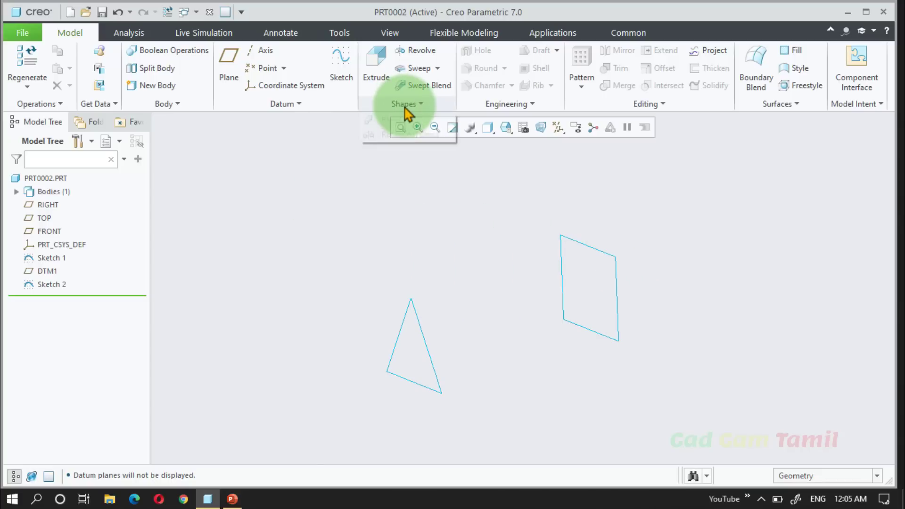
click(394, 121)
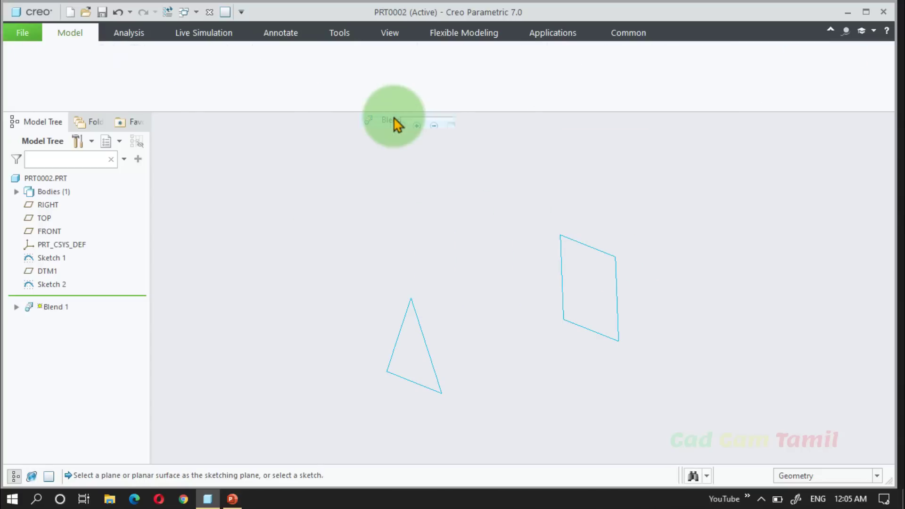
click(588, 245)
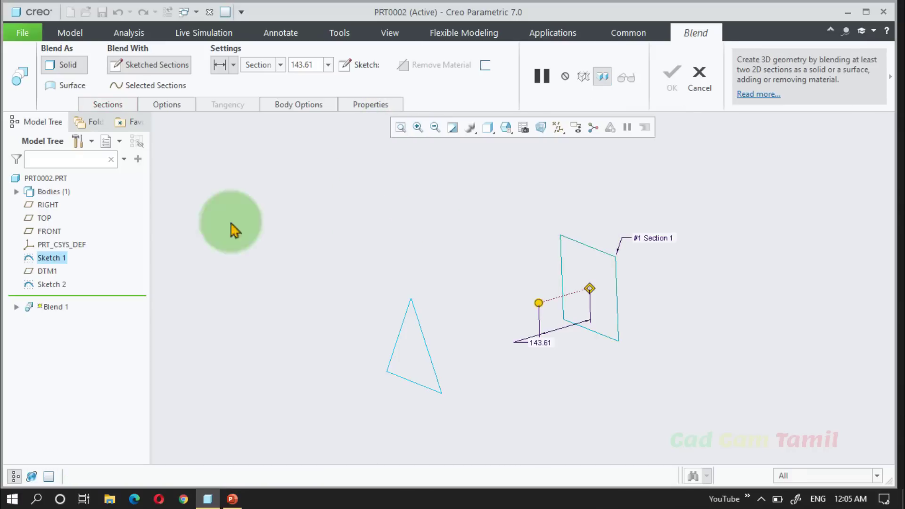
click(691, 92)
click(499, 277)
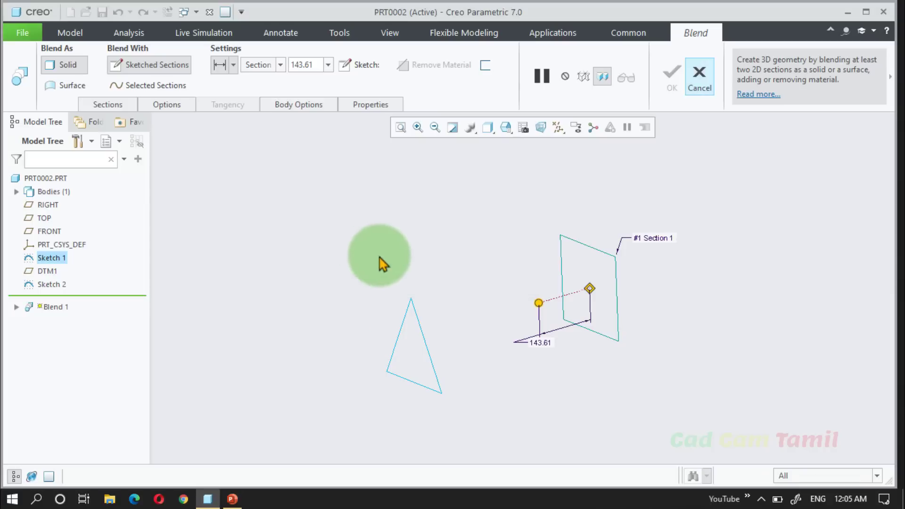
click(113, 106)
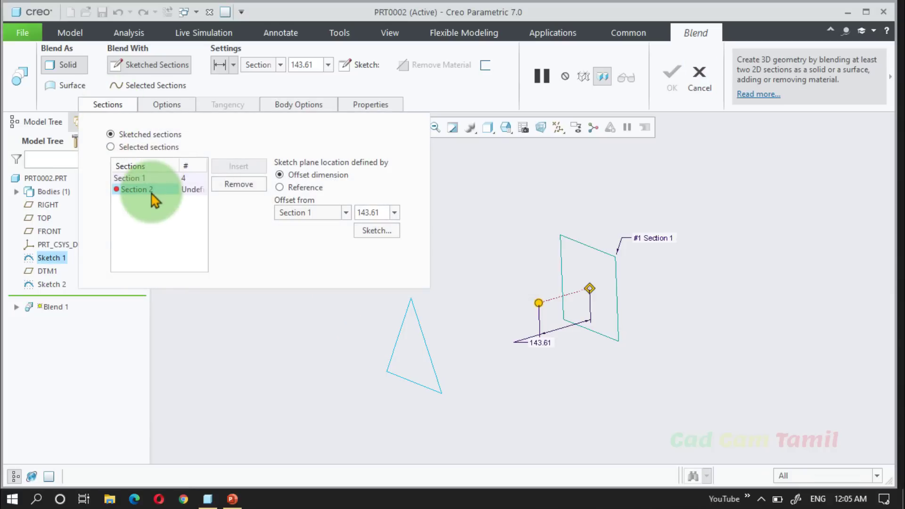
right_click(154, 189)
click(170, 196)
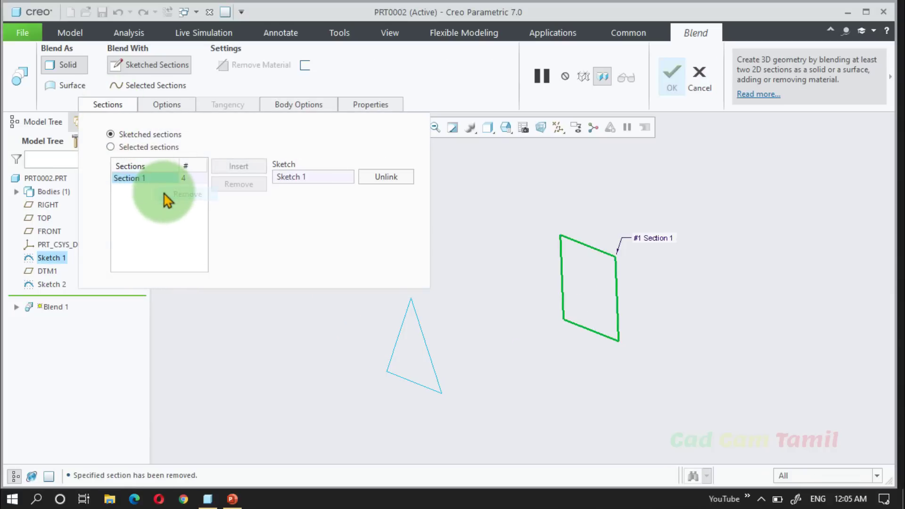
Switch the blend to selected sections, choosing the square as Section 1 and inserting the triangle as Section 2
click(119, 148)
click(484, 275)
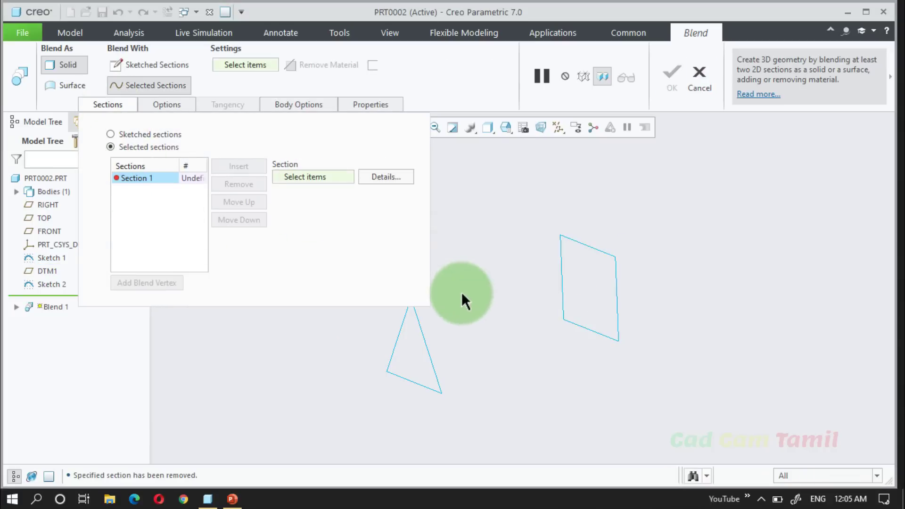
click(594, 252)
scroll(691, 282, down, 3)
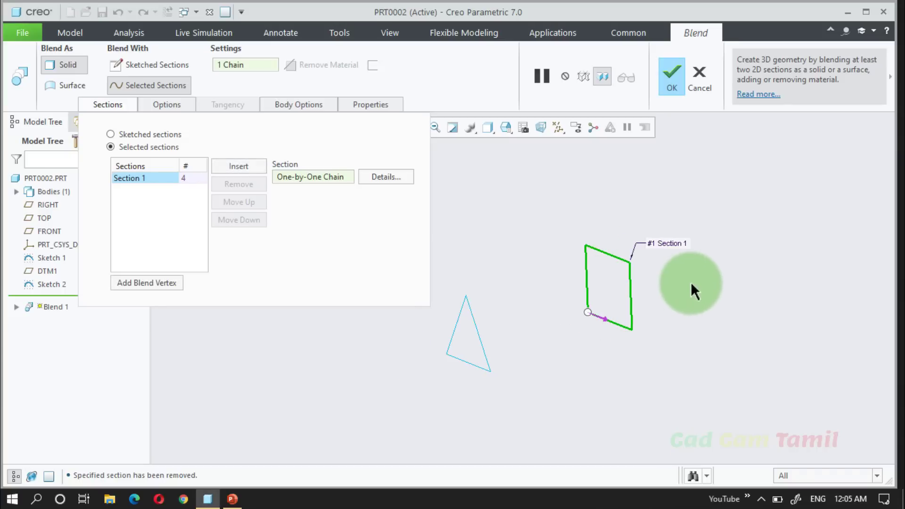
click(238, 169)
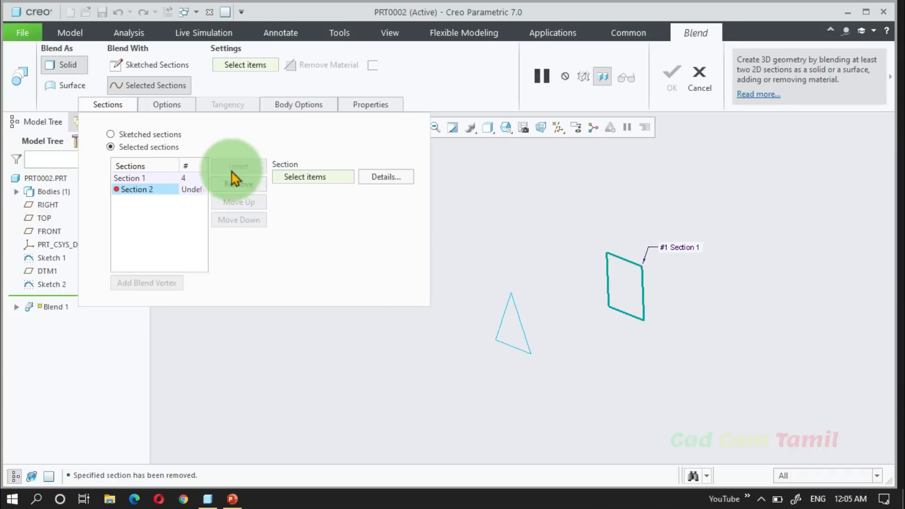
click(513, 348)
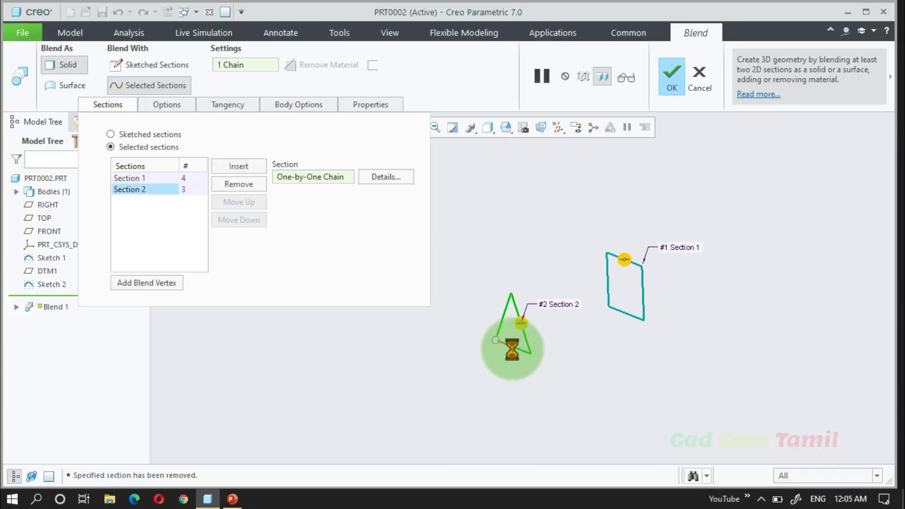
middle_drag(556, 309, 483, 361)
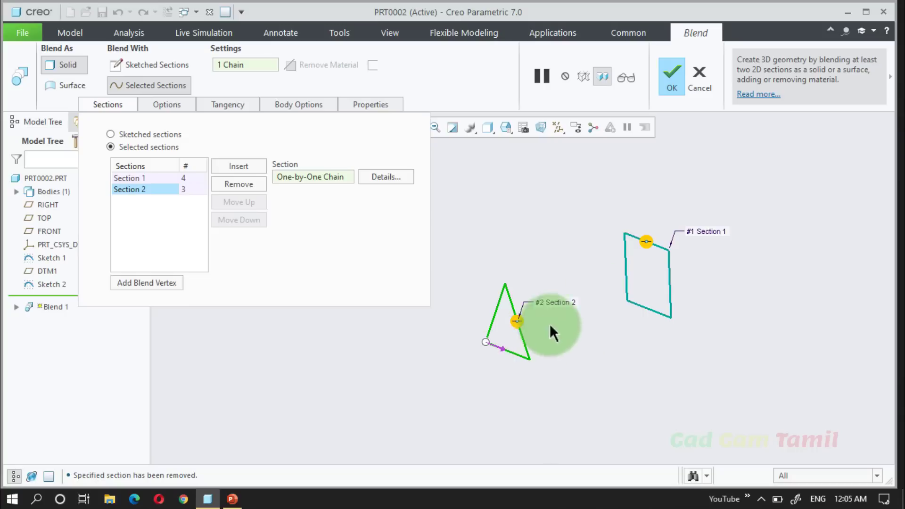
scroll(596, 347, up, 2)
scroll(566, 344, down, 1)
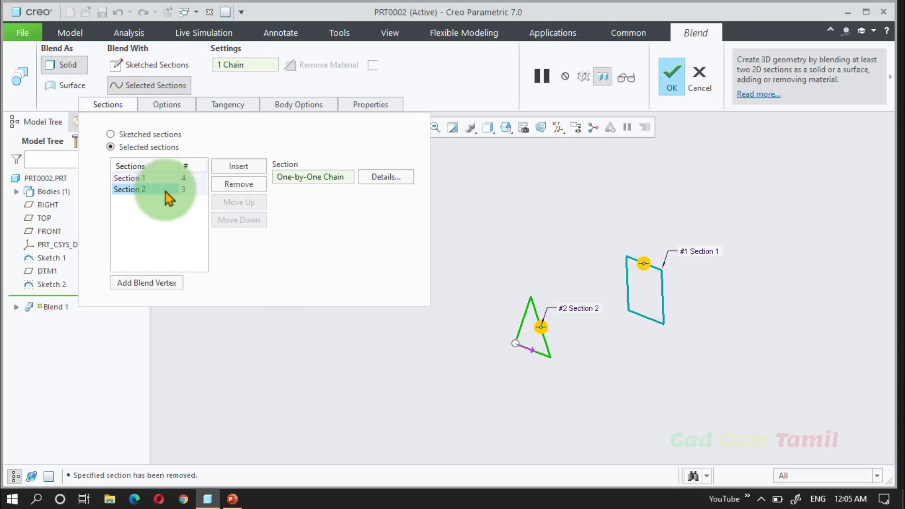
click(536, 271)
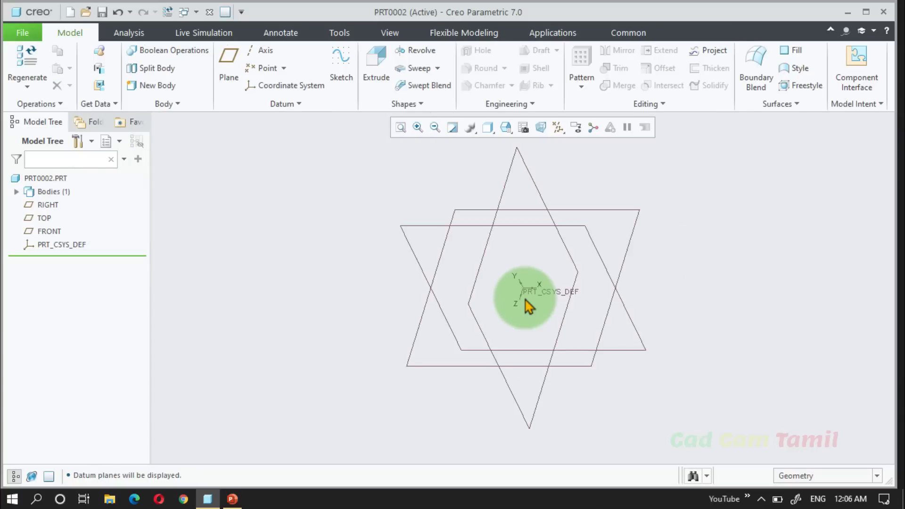
Start a solid blend with sketched sections and define Section 1's sketch on the FRONT plane with RIGHT as the orientation reference
click(404, 104)
click(405, 122)
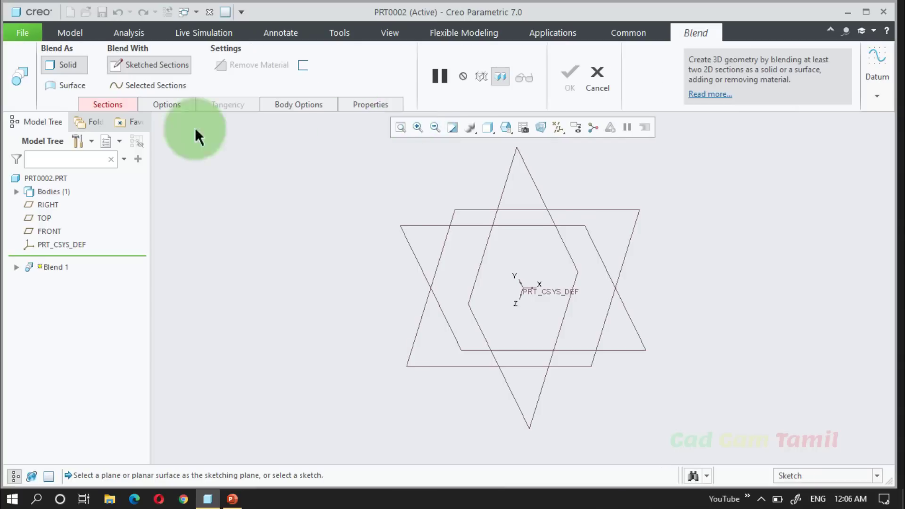
click(100, 107)
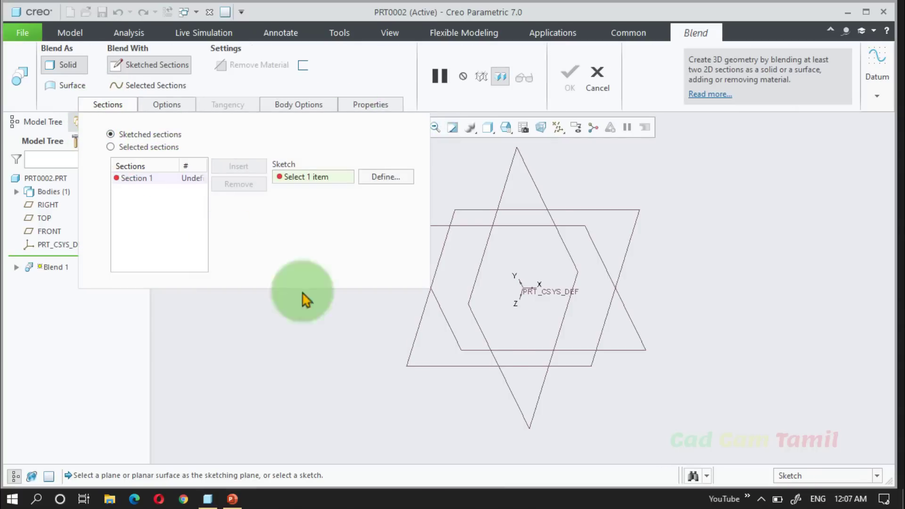
click(591, 239)
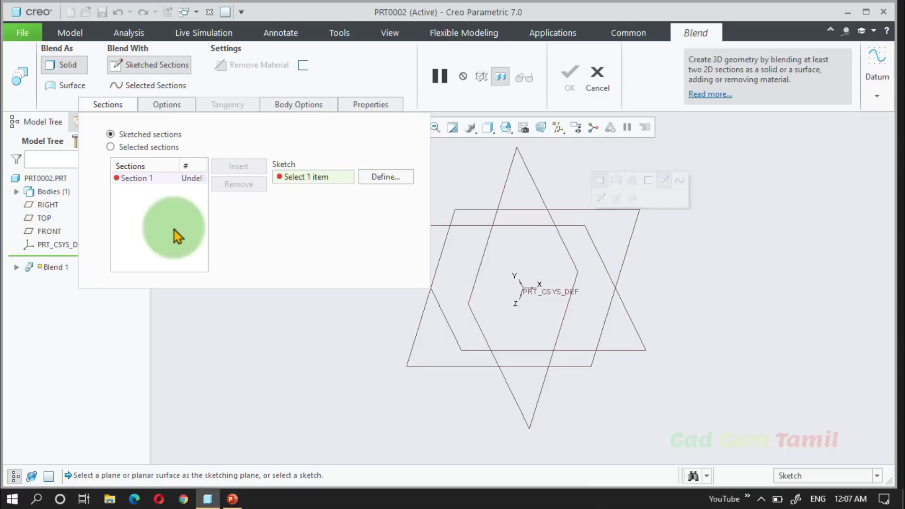
click(109, 105)
click(593, 240)
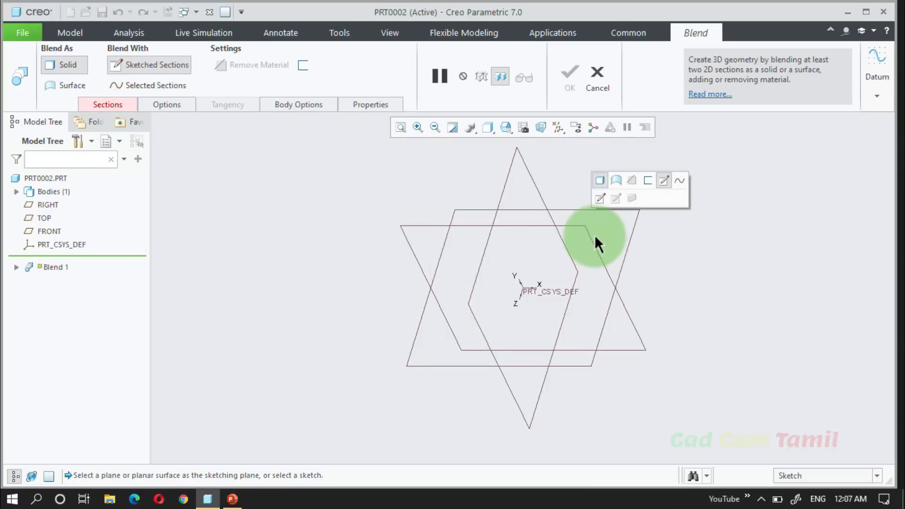
click(385, 178)
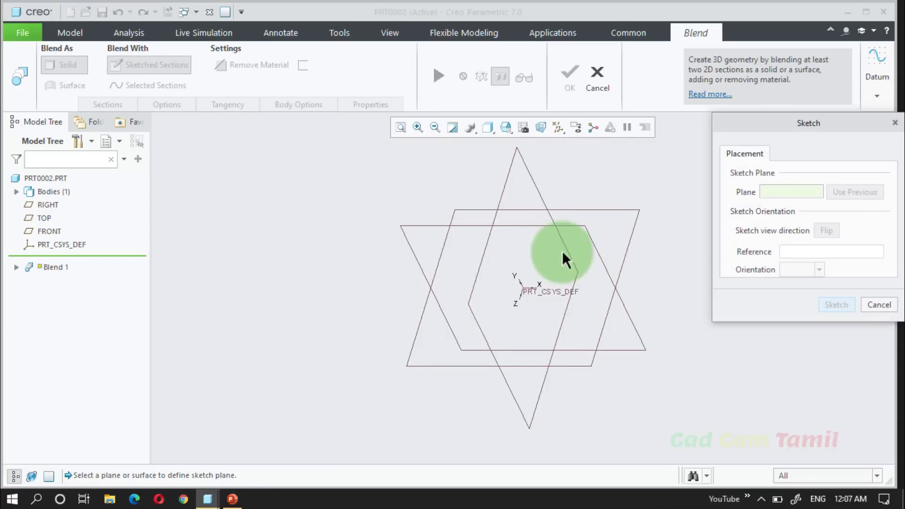
click(591, 233)
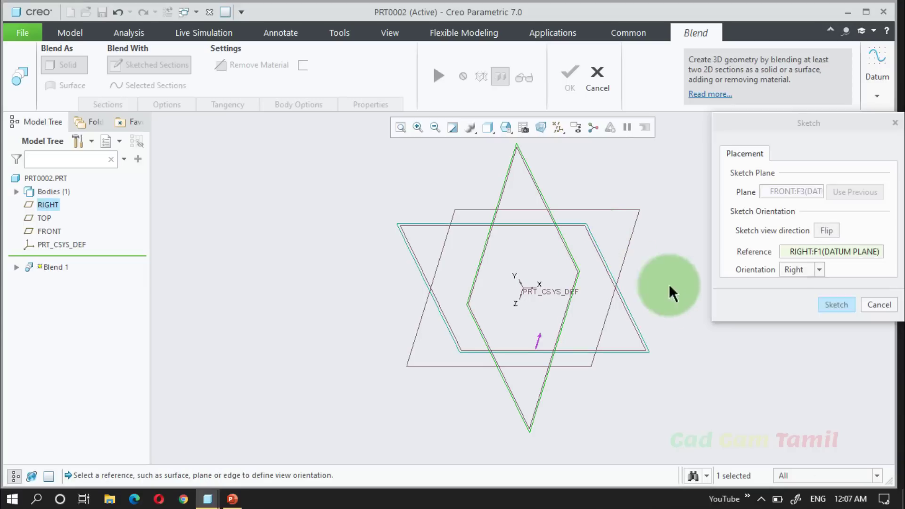
click(827, 305)
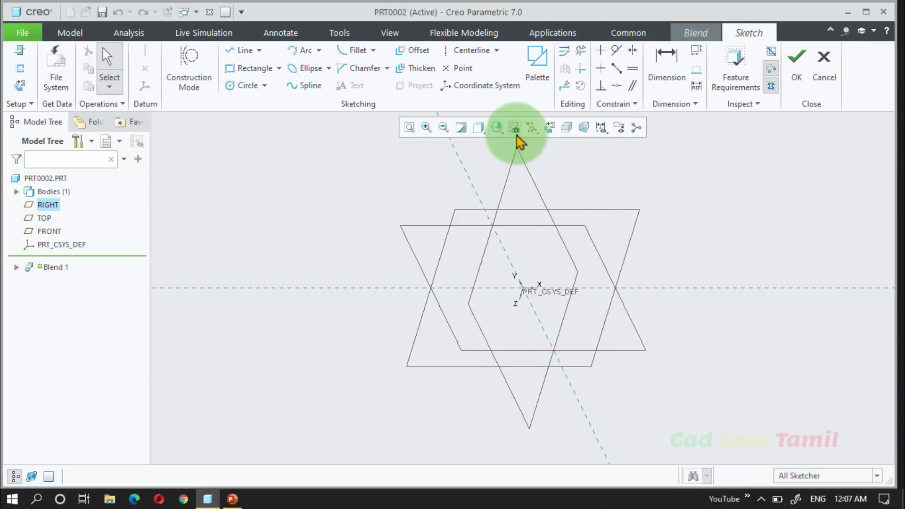
Sketch a corner rectangle about 493 mm wide from the origin into the upper-right quadrant
click(250, 68)
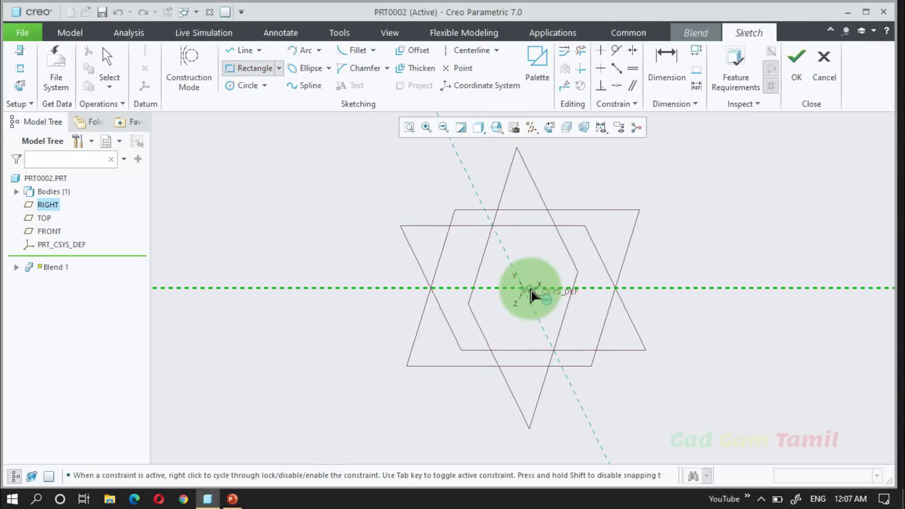
click(526, 289)
click(647, 176)
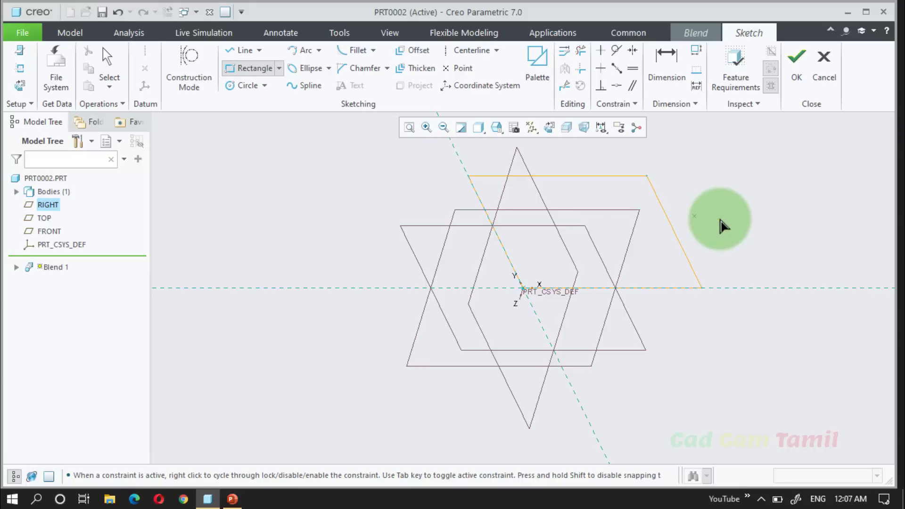
middle_click(729, 219)
Set the rectangle's height and width to 200 mm each and finish the Section 1 sketch
double_click(671, 245)
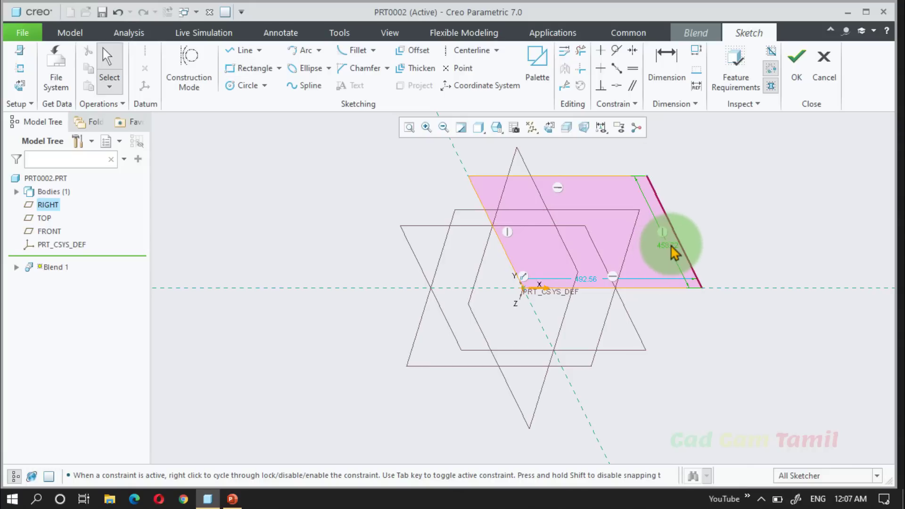
text(200)
key(Return)
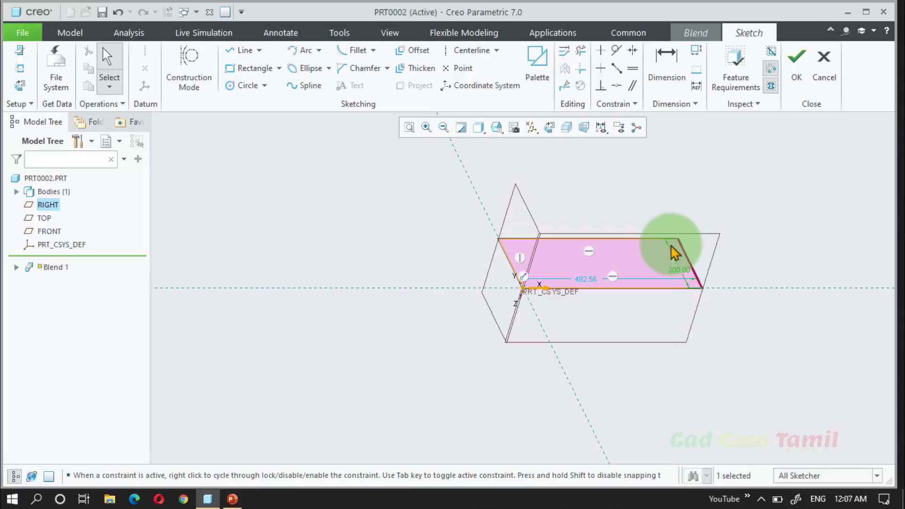
double_click(587, 280)
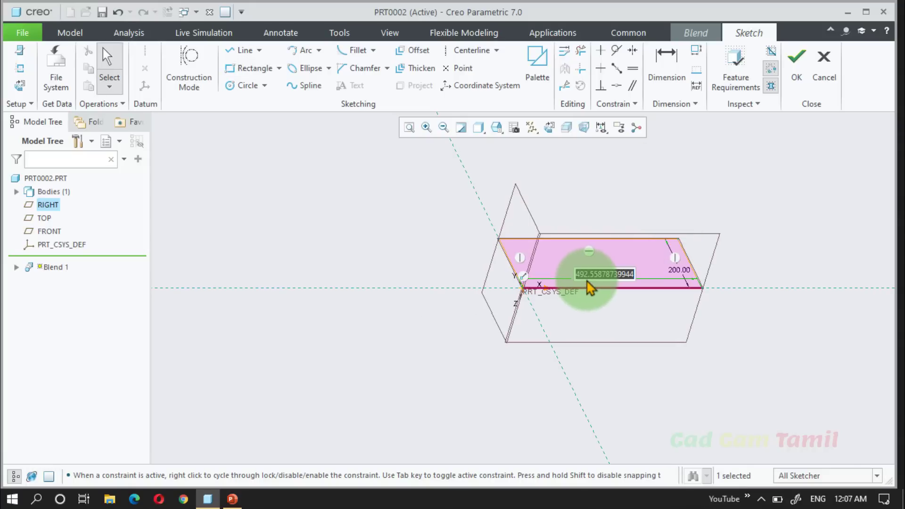
text(200)
key(Return)
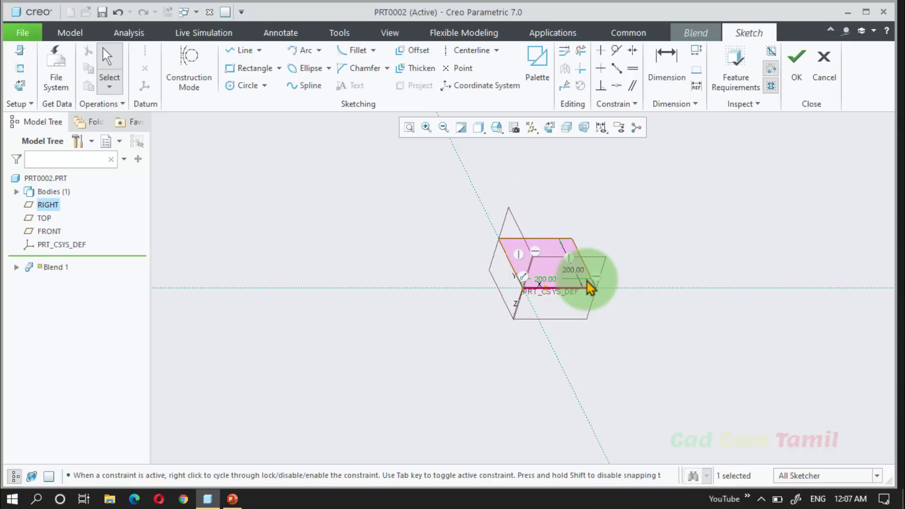
click(797, 70)
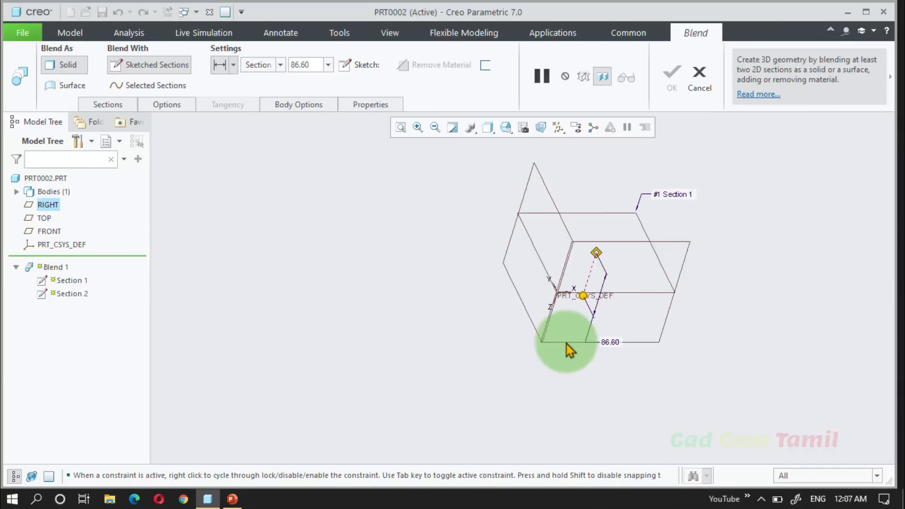
Set Section 2's sketch plane offset from Section 1 to 500 mm
click(108, 104)
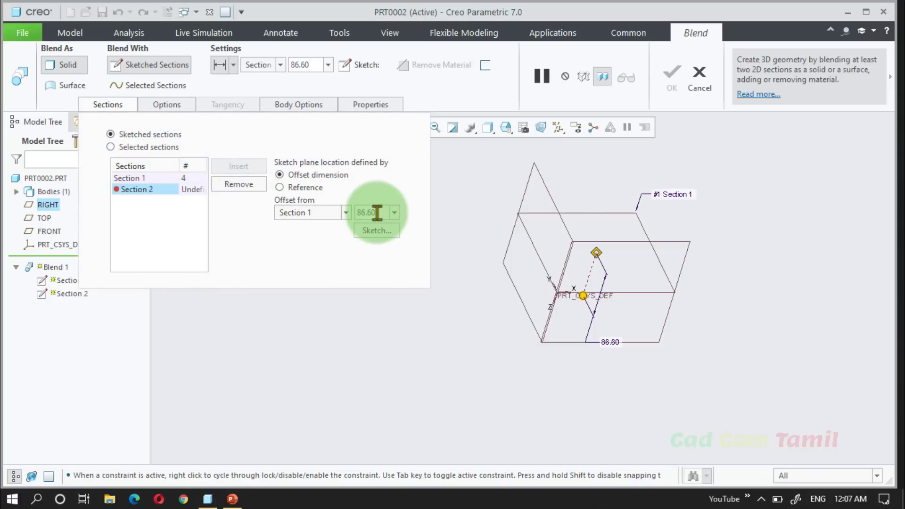
text(250)
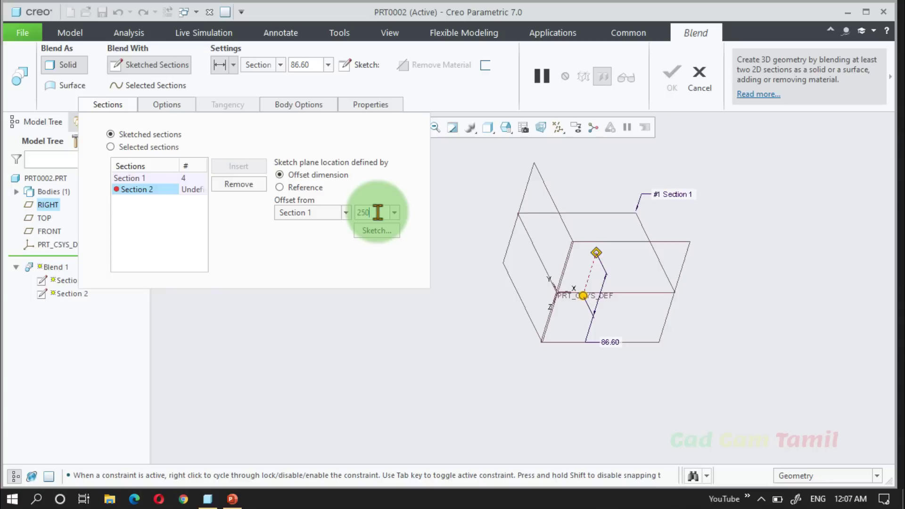
key(Return)
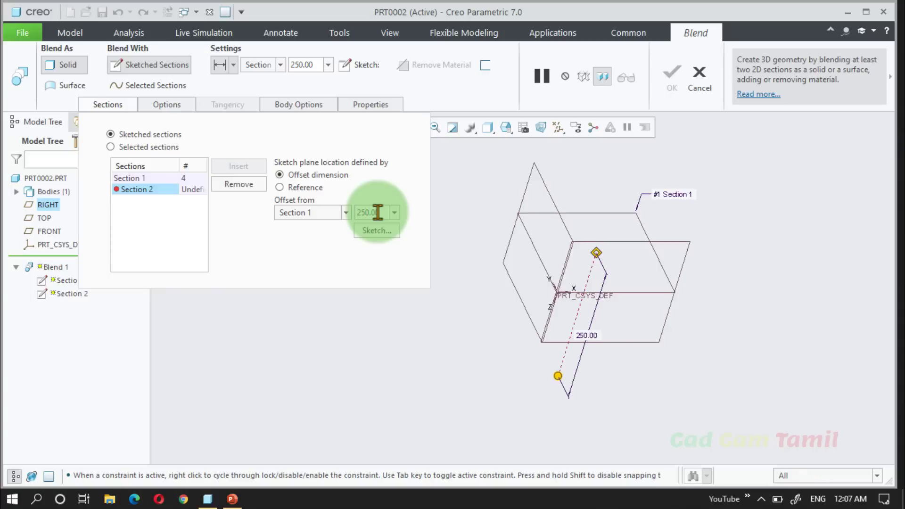
double_click(377, 212)
text(500)
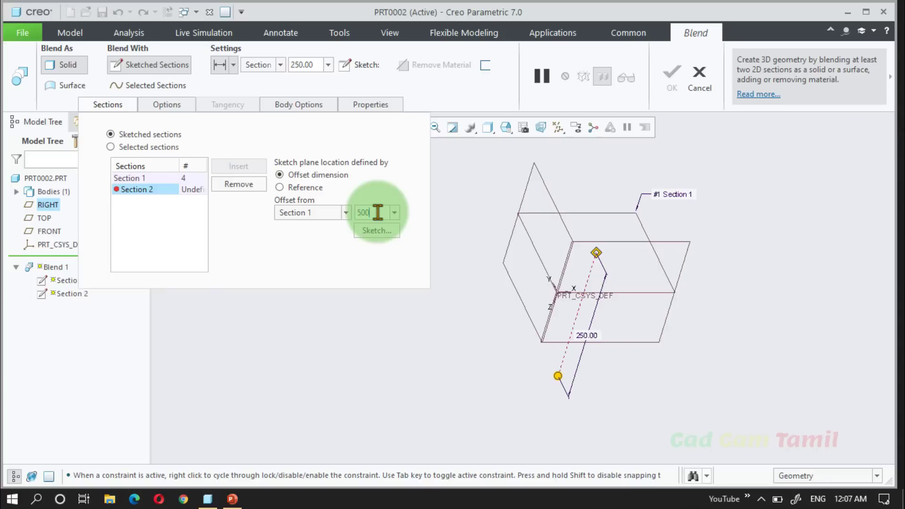
key(Return)
Open the sketch for Section 2 and orient it to the 2D sketch view
scroll(622, 176, up, 2)
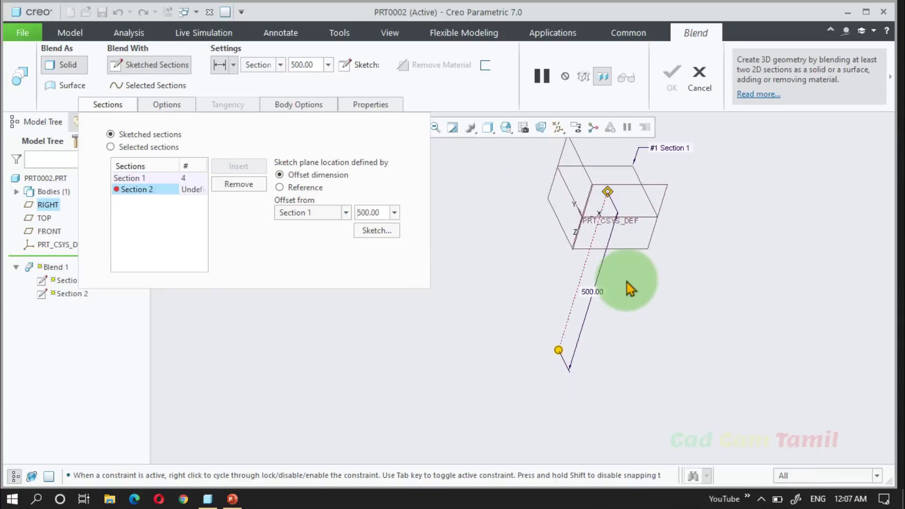
click(399, 231)
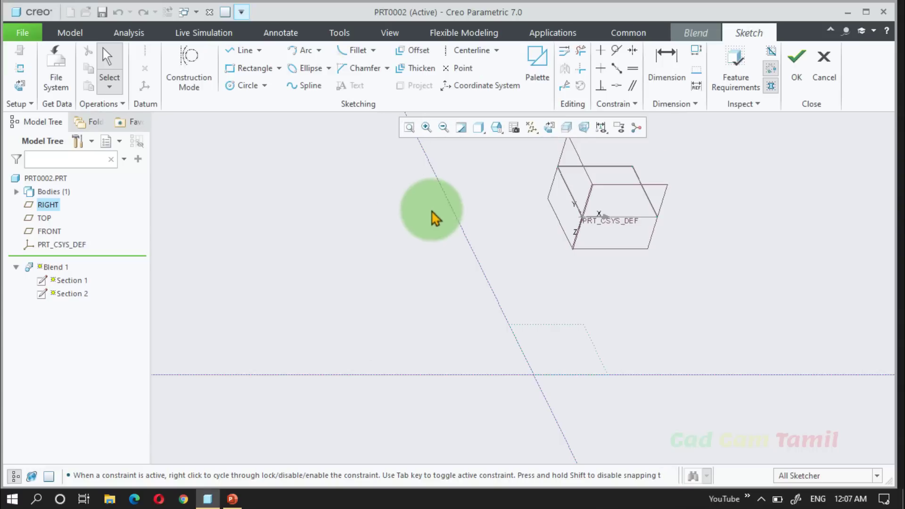
click(548, 130)
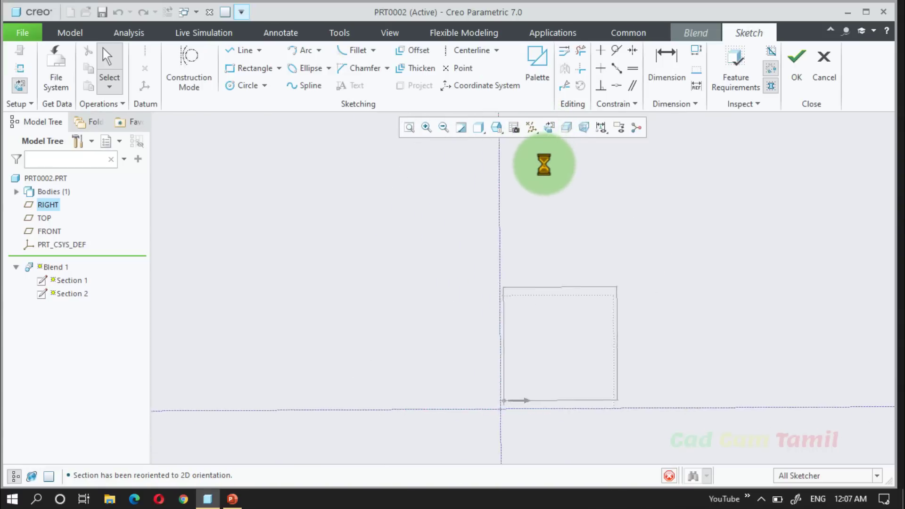
scroll(488, 264, down, 3)
scroll(507, 283, up, 2)
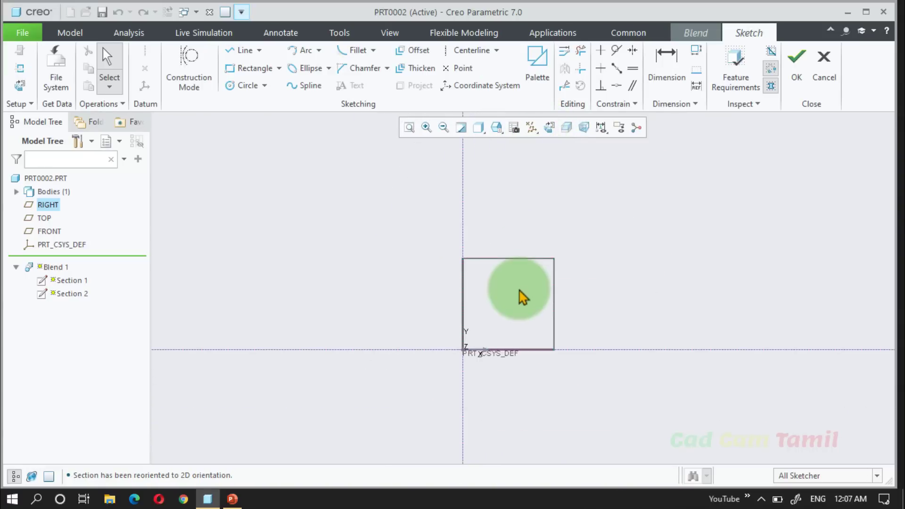
scroll(515, 334, down, 2)
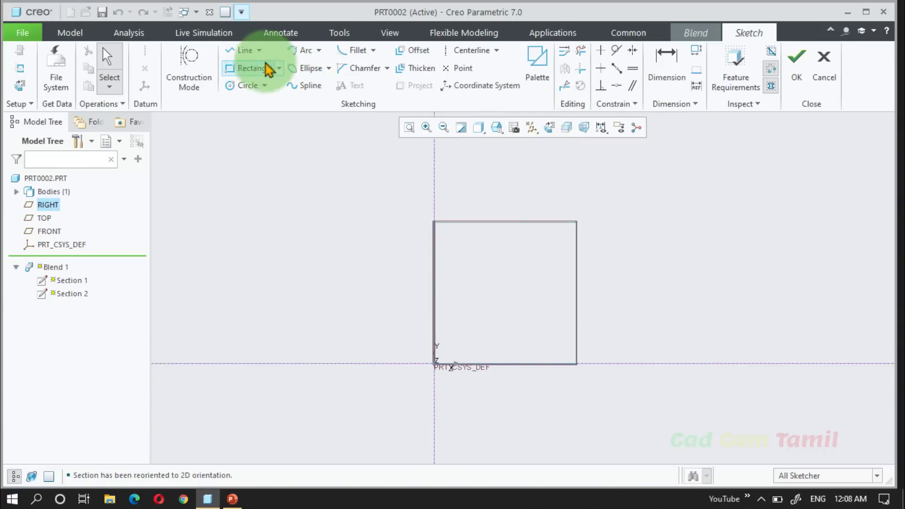
Sketch a closed triangle with a base about 202 mm wide from the origin and its apex about 97 mm from the vertical reference
click(244, 51)
click(434, 364)
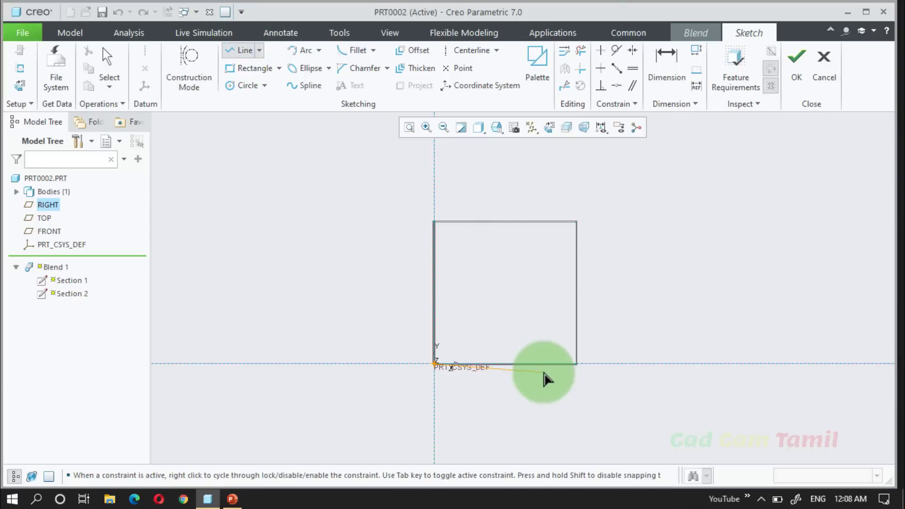
click(576, 364)
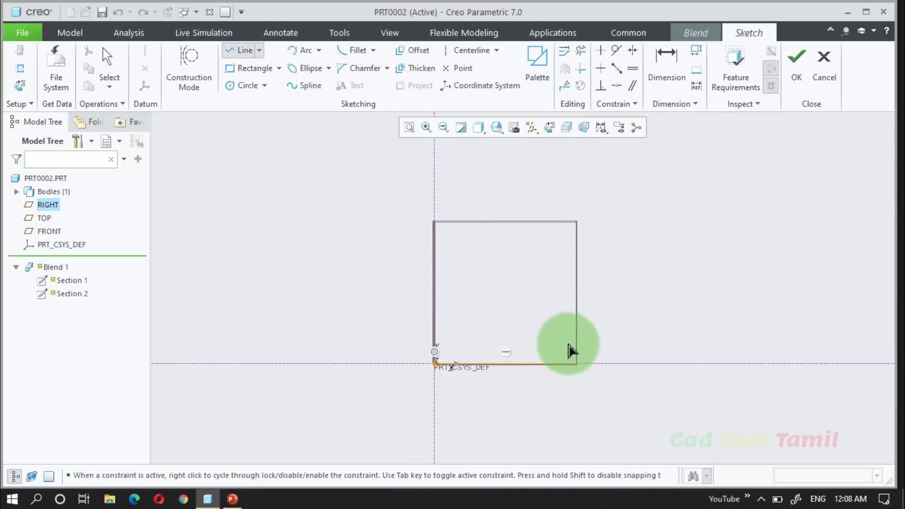
click(502, 221)
click(435, 363)
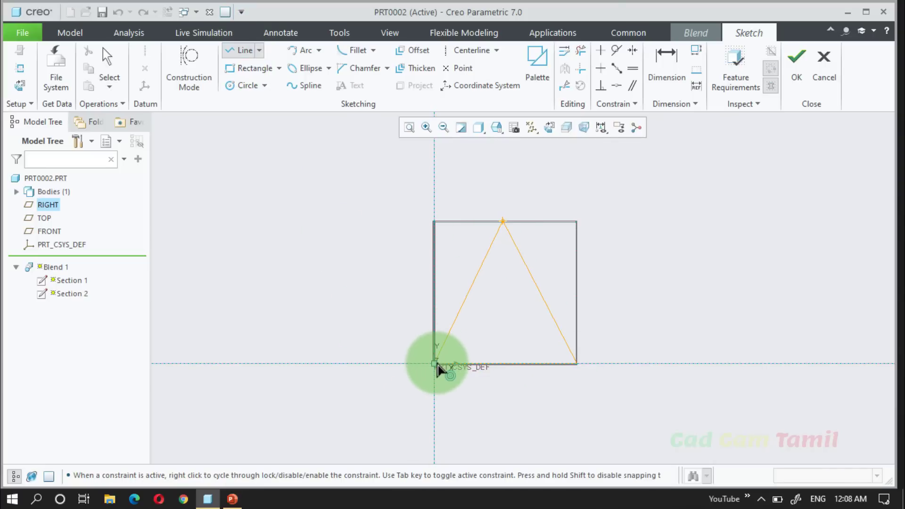
middle_click(652, 262)
Turn off the display of all datum axes, points, coordinate systems and planes
mouse_move(673, 250)
middle_down()
mouse_move(616, 281)
mouse_move(669, 283)
mouse_move(679, 261)
mouse_move(589, 239)
middle_up()
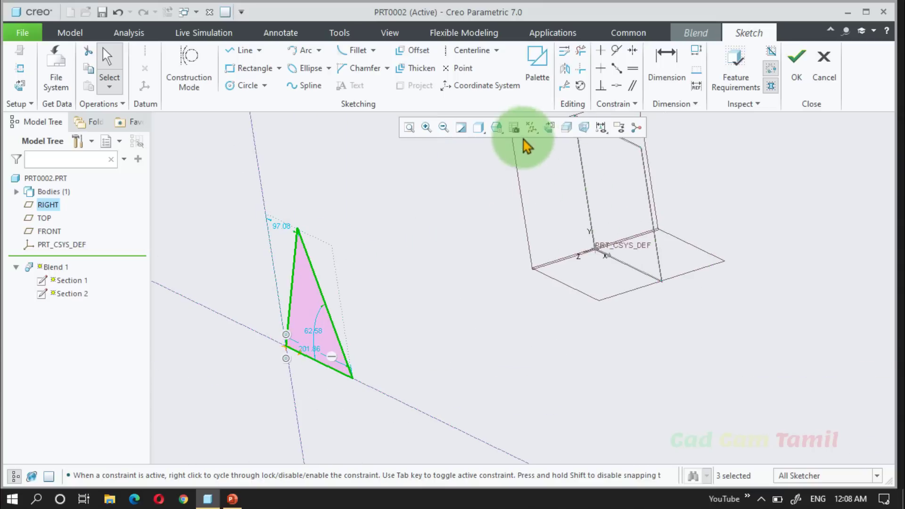
click(532, 127)
click(534, 150)
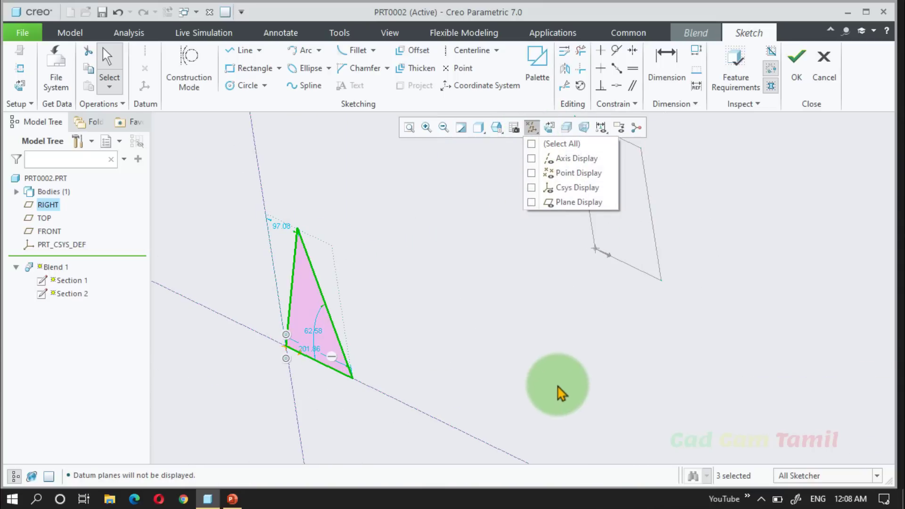
mouse_move(541, 289)
middle_down()
mouse_move(545, 348)
mouse_move(560, 353)
middle_up()
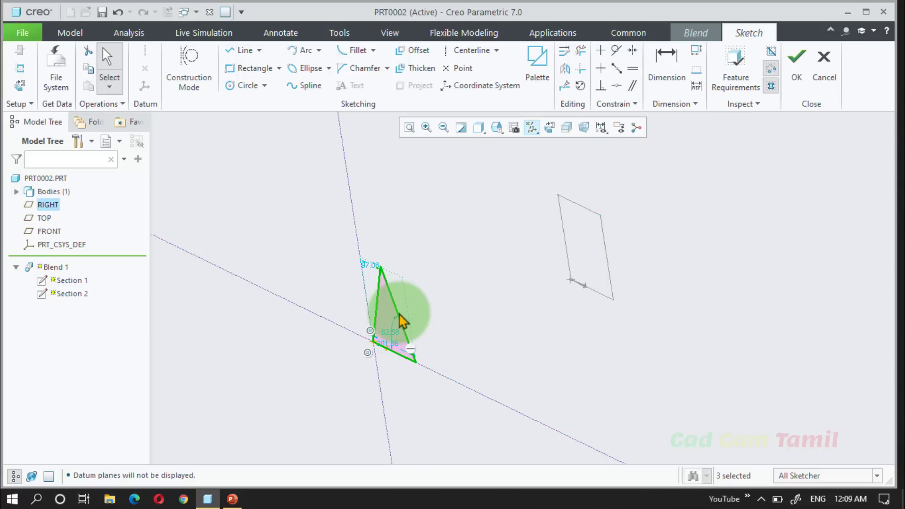
Add a blend vertex at the apex of the Section 2 triangle
click(383, 272)
scroll(383, 272, up, 5)
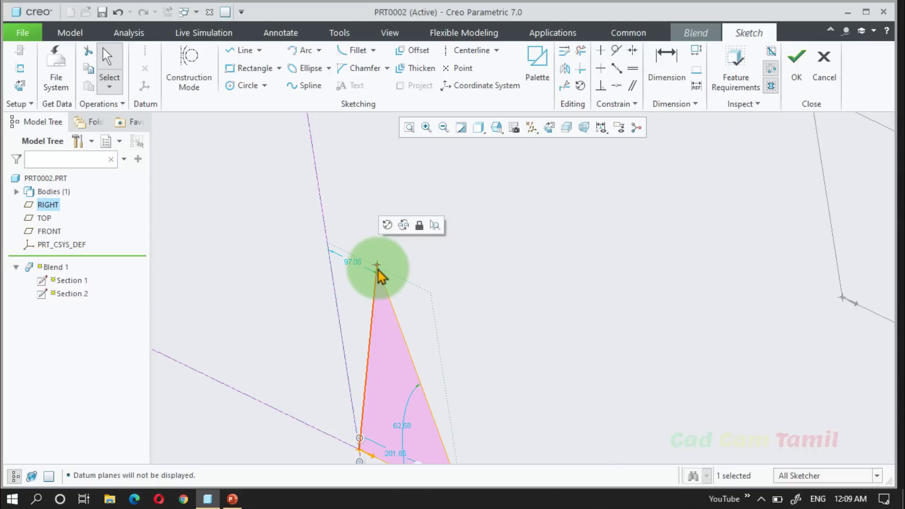
right_click(380, 273)
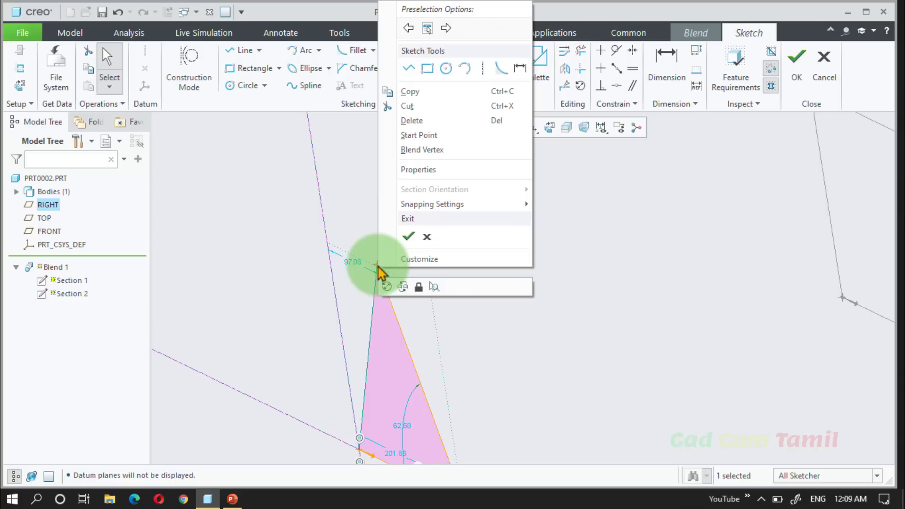
click(473, 150)
scroll(377, 223, down, 2)
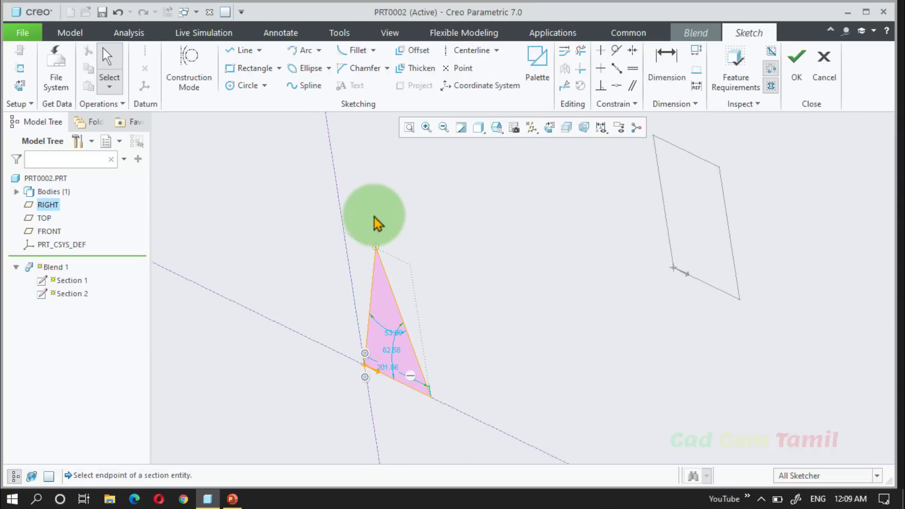
scroll(379, 332, down, 3)
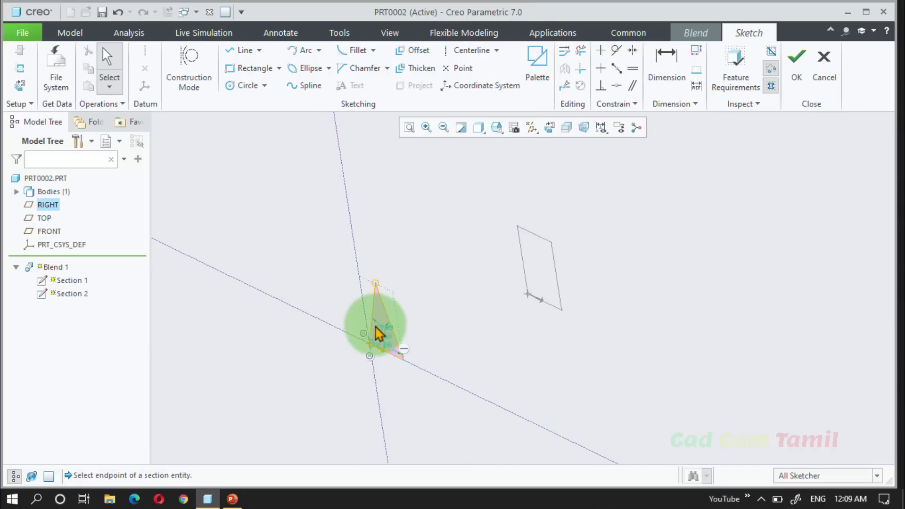
scroll(386, 316, up, 2)
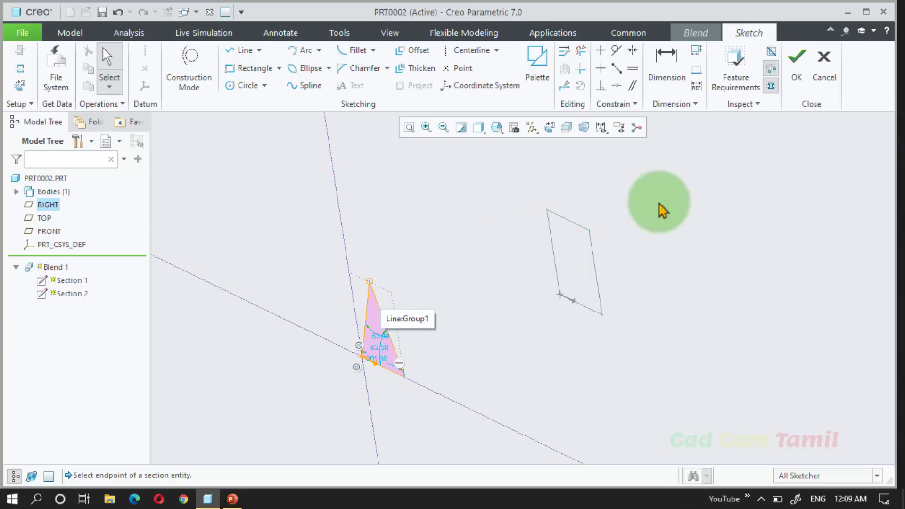
Finish the Section 2 sketch and complete the solid blend between the square and the triangle
click(799, 78)
scroll(642, 347, up, 5)
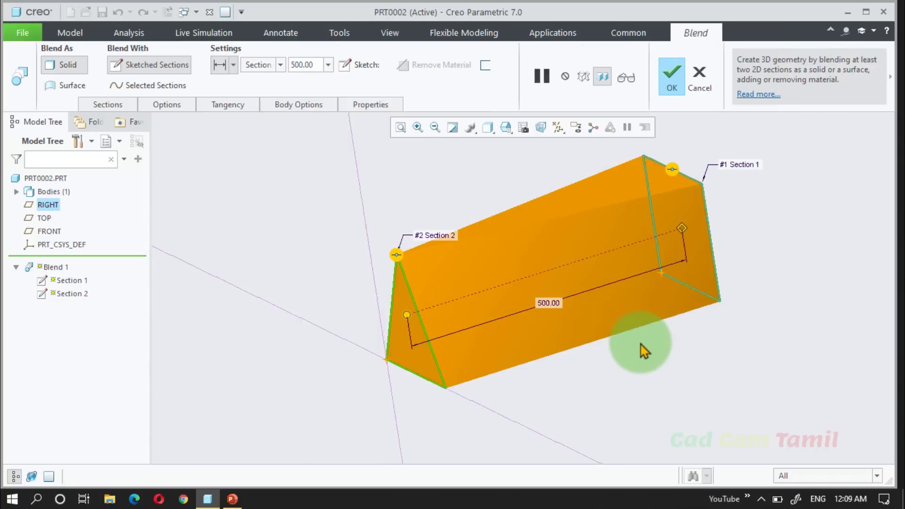
mouse_move(583, 200)
middle_down()
mouse_move(607, 227)
mouse_move(596, 206)
middle_up()
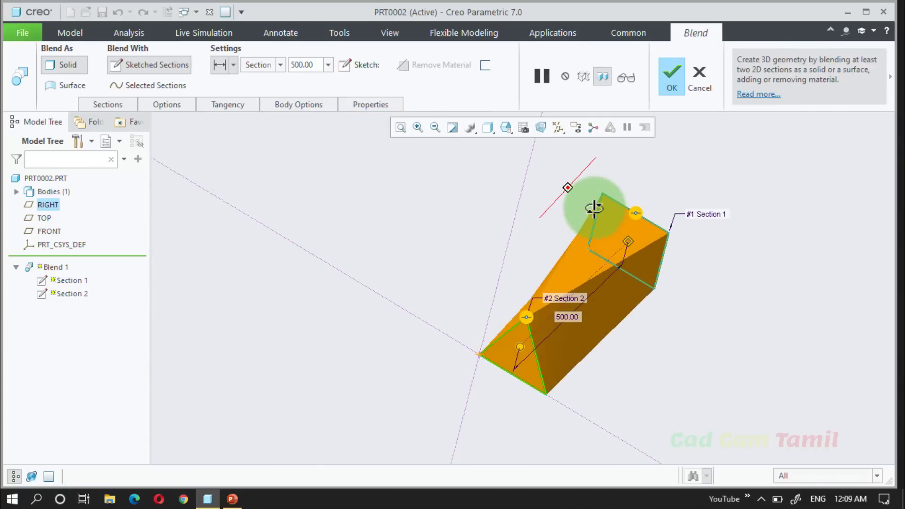
click(675, 88)
Examine the blend's triangular end and side faces from several angles, selecting the faces around the triangle's apex
middle_drag(651, 366, 452, 327)
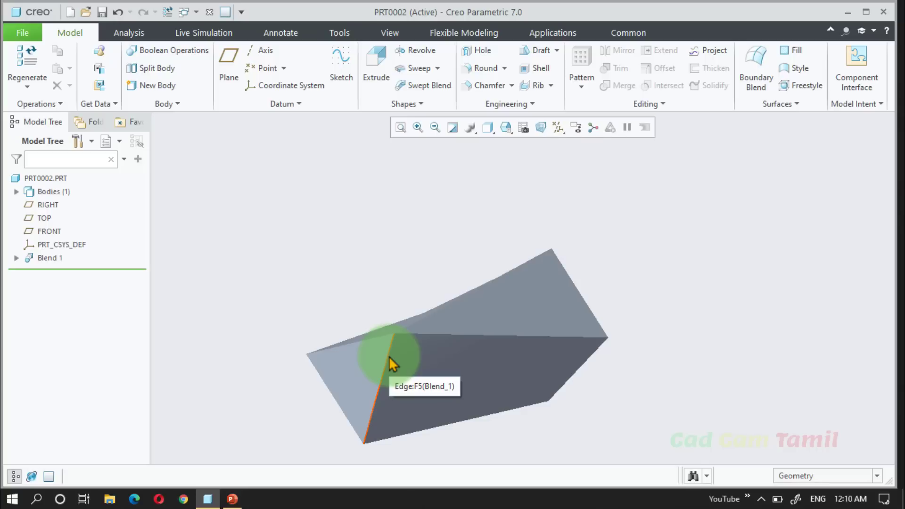
mouse_move(389, 355)
middle_down()
mouse_move(481, 418)
mouse_move(485, 312)
mouse_move(461, 313)
mouse_move(493, 344)
mouse_move(582, 341)
mouse_move(557, 349)
mouse_move(439, 334)
middle_up()
scroll(500, 343, down, 2)
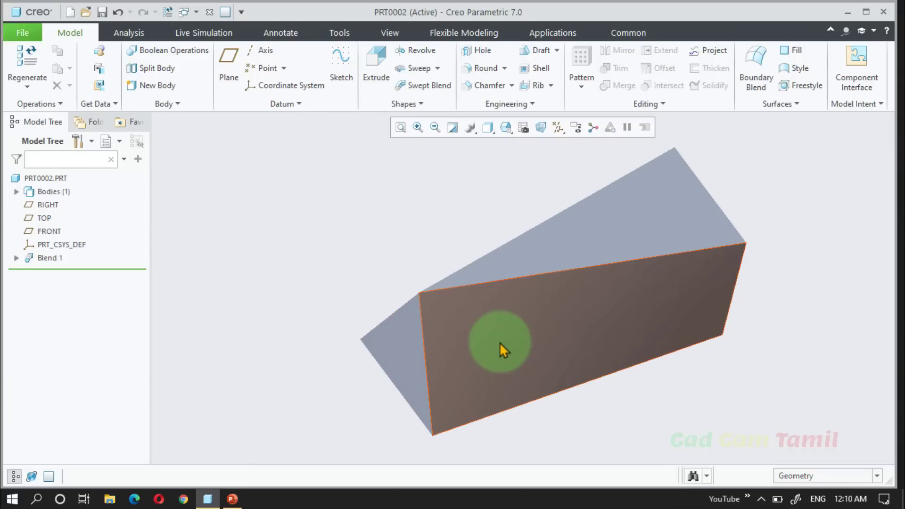
click(414, 352)
click(524, 352)
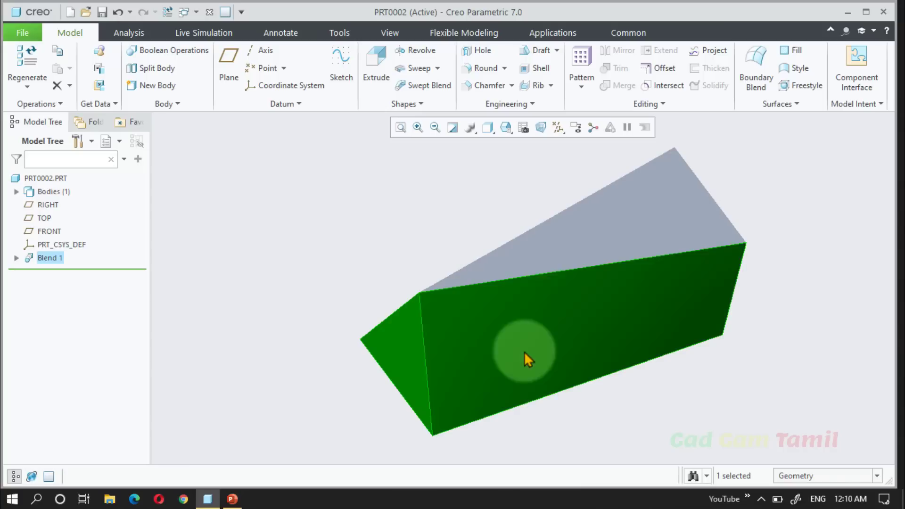
ctrl+click(561, 263)
middle_drag(539, 267, 552, 296)
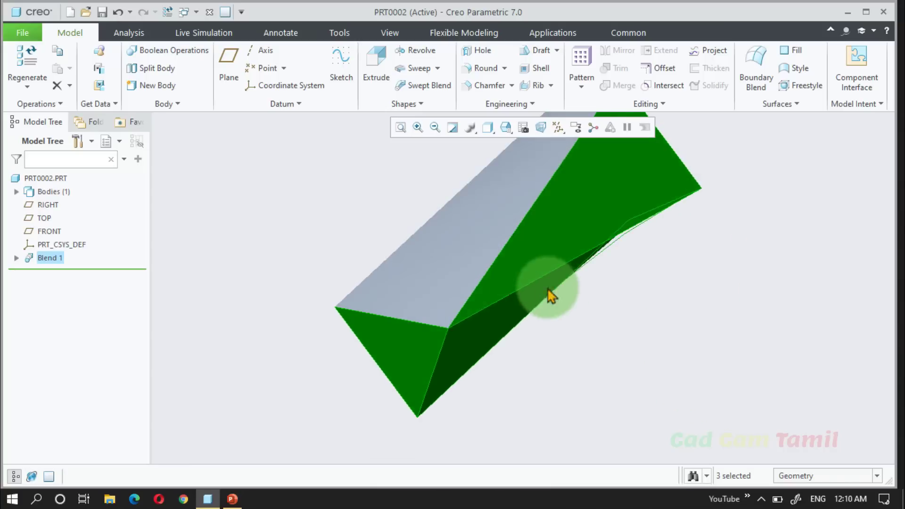
ctrl+click(476, 319)
middle_drag(461, 360, 376, 291)
scroll(234, 282, up, 1)
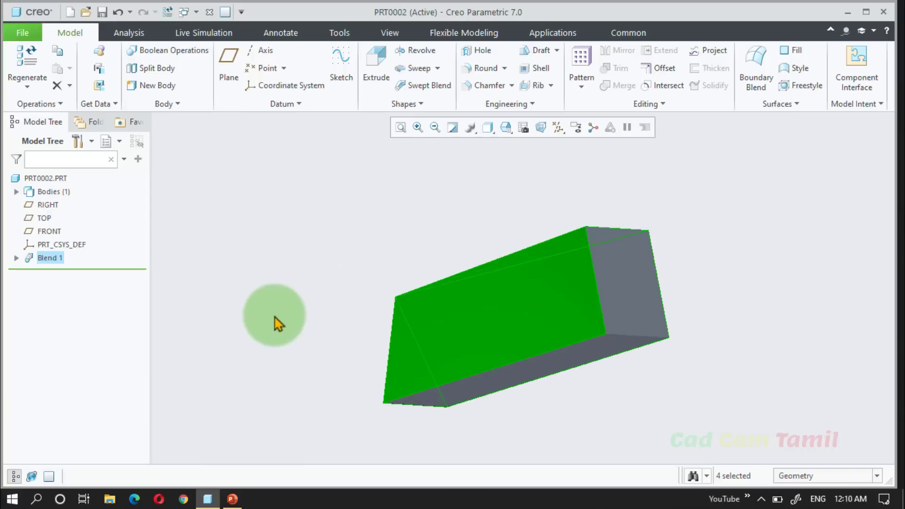
scroll(441, 342, down, 2)
click(306, 324)
middle_drag(329, 297, 387, 387)
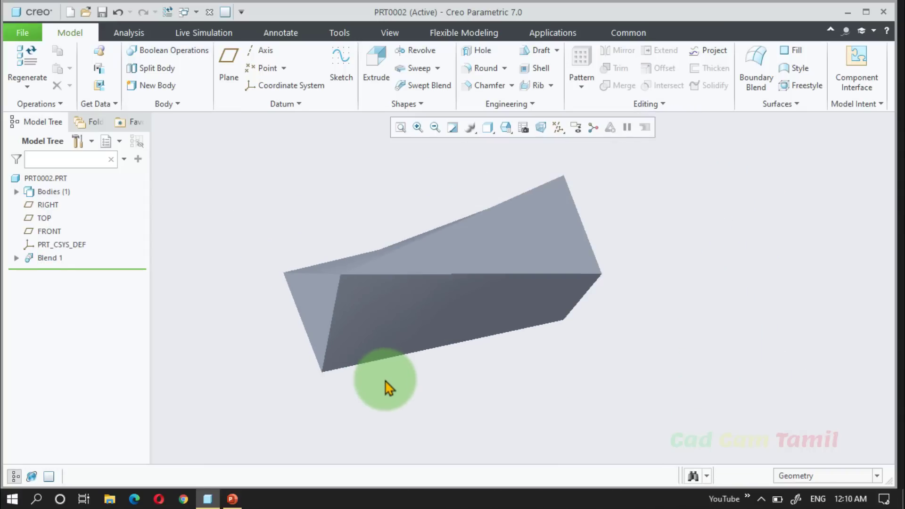